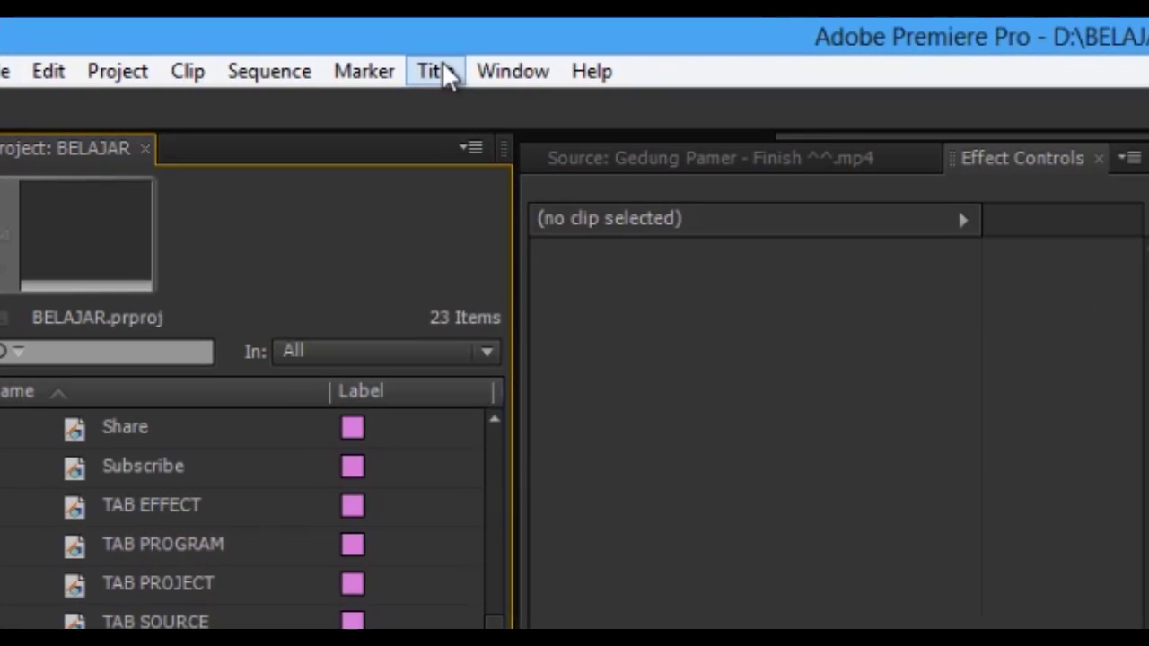
# - Create a new default still title named 'TEMPLATE - LT' from the Title menu
pyautogui.click(243, 44)
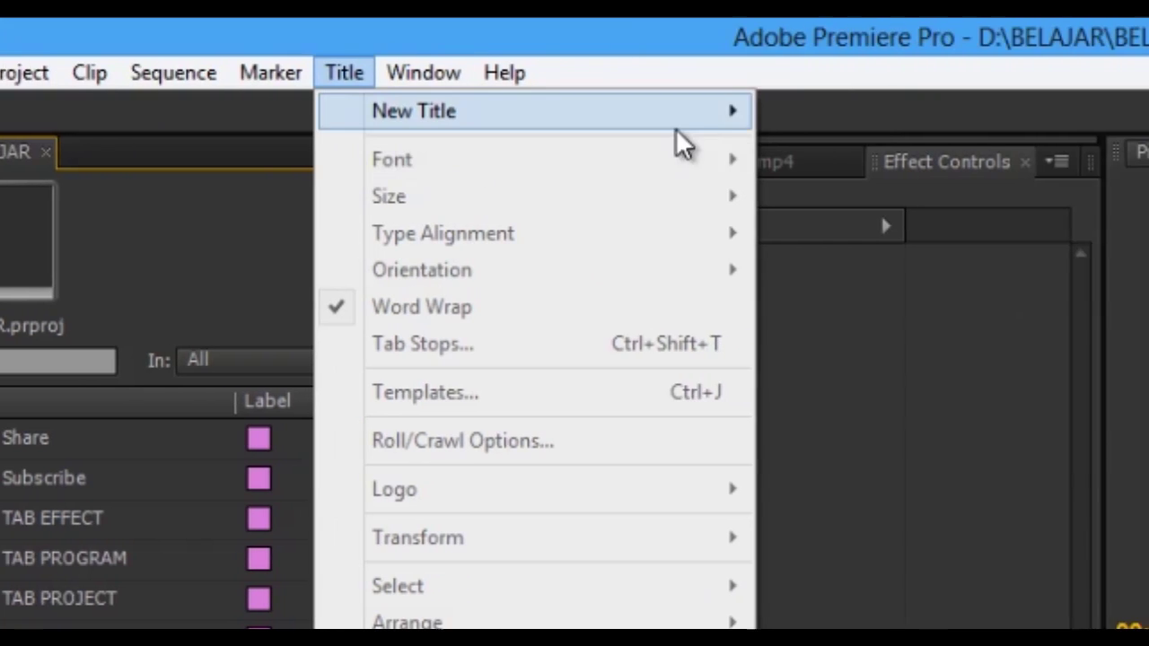
pyautogui.moveTo(833, 111)
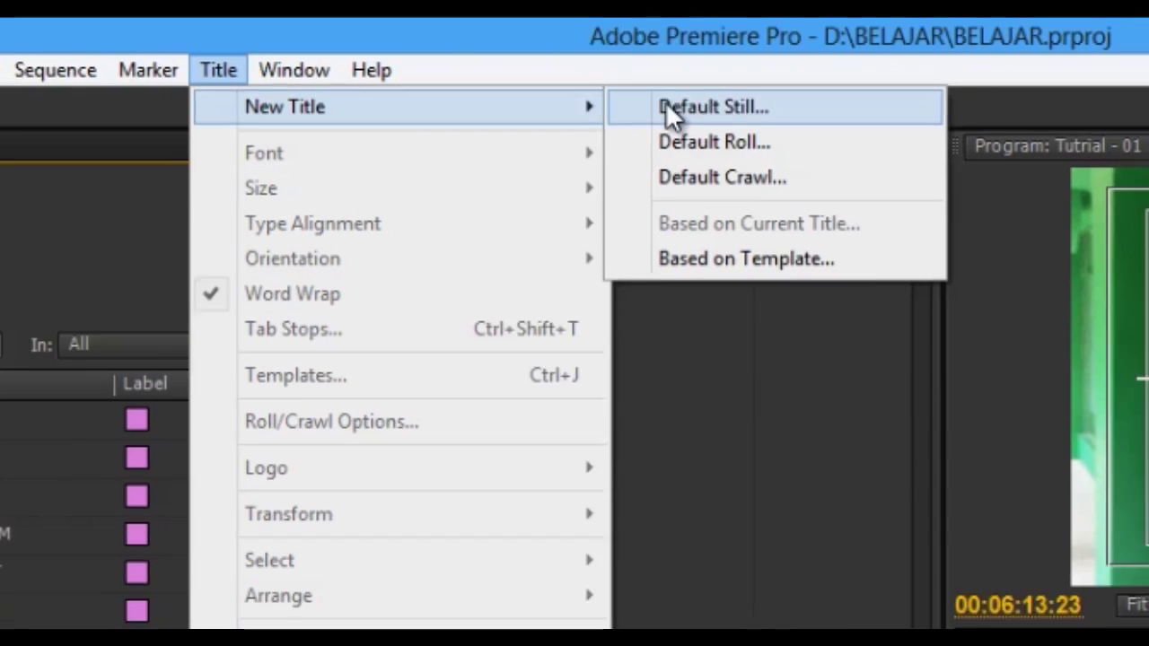
pyautogui.click(667, 105)
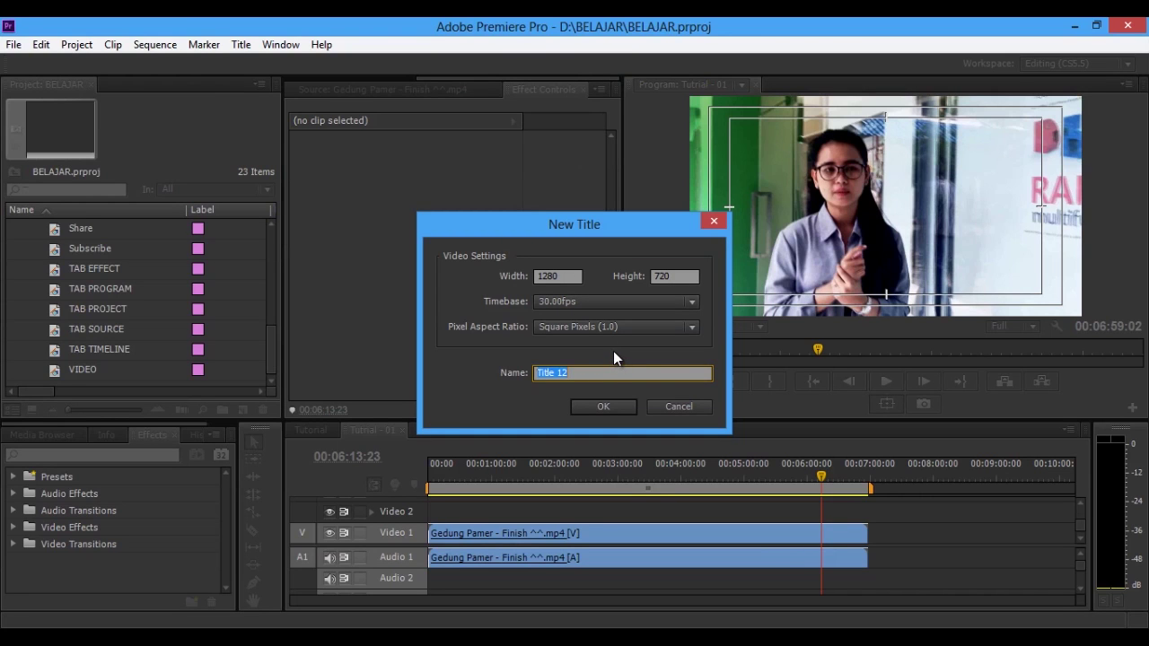
pyautogui.write('TEMPLATE - LT')
pyautogui.click(607, 406)
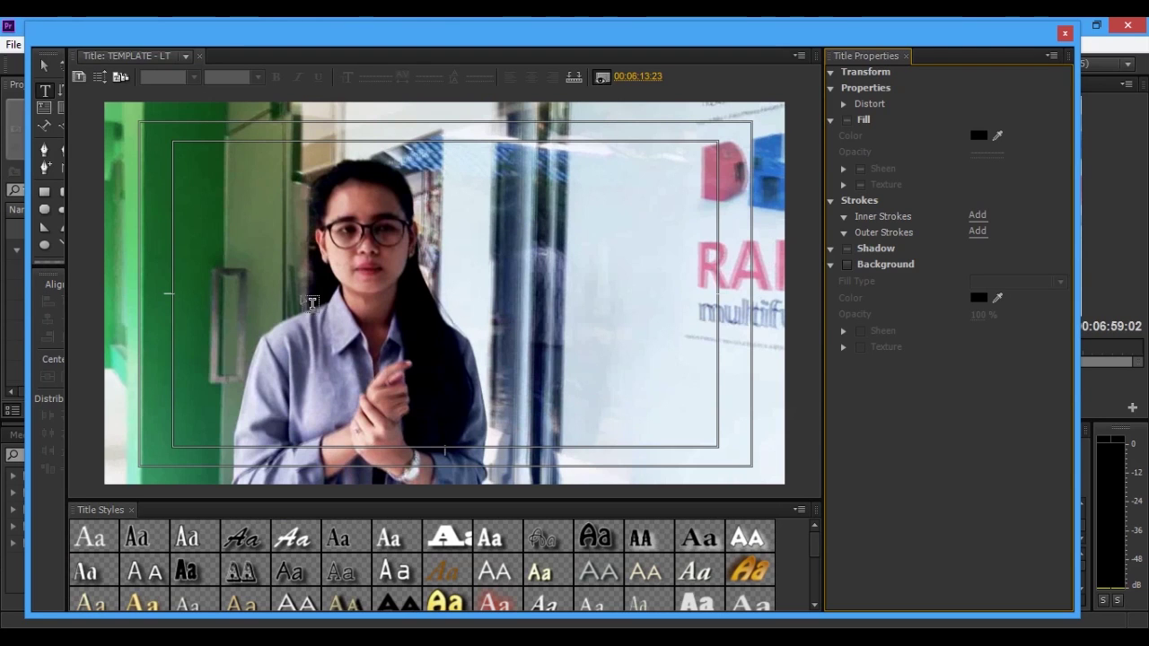
# - Widen the Titler tools panel to show alignment options and pick the Rectangle tool
pyautogui.moveTo(66, 261)
pyautogui.mouseDown()
pyautogui.moveTo(85, 258)
pyautogui.moveTo(68, 302)
pyautogui.mouseUp()
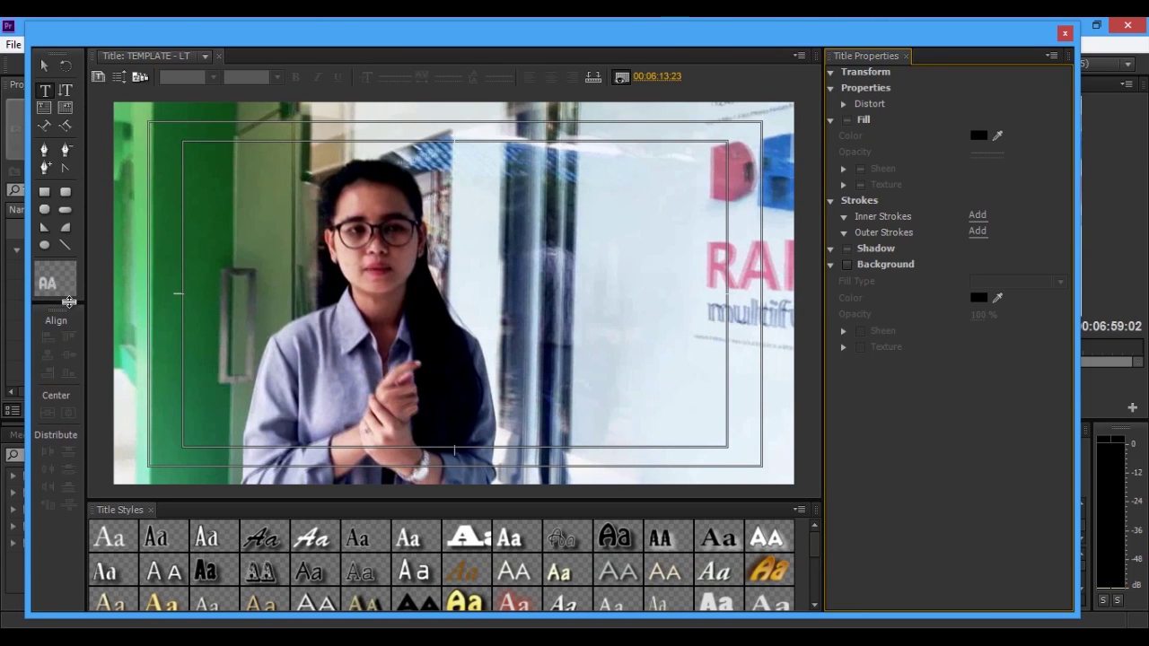
pyautogui.click(45, 192)
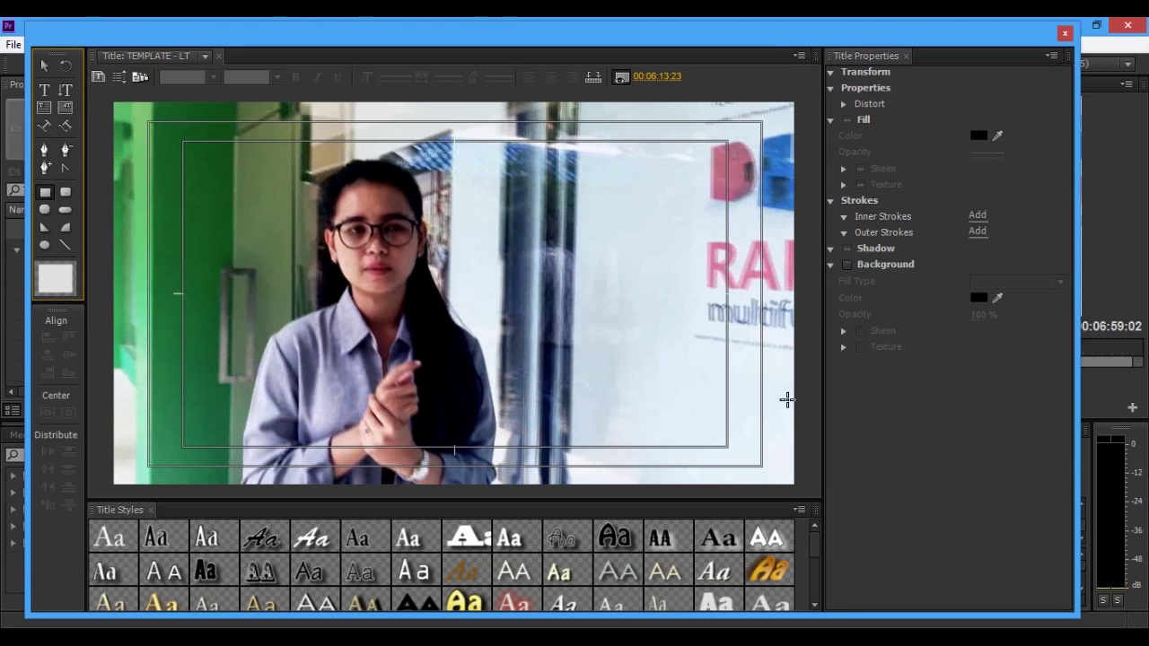
# - Draw a 609.7×103.9 bar at the lower right with black fill at 70% opacity
pyautogui.moveTo(804, 392)
pyautogui.mouseDown()
pyautogui.moveTo(556, 444)
pyautogui.moveTo(479, 447)
pyautogui.mouseUp()
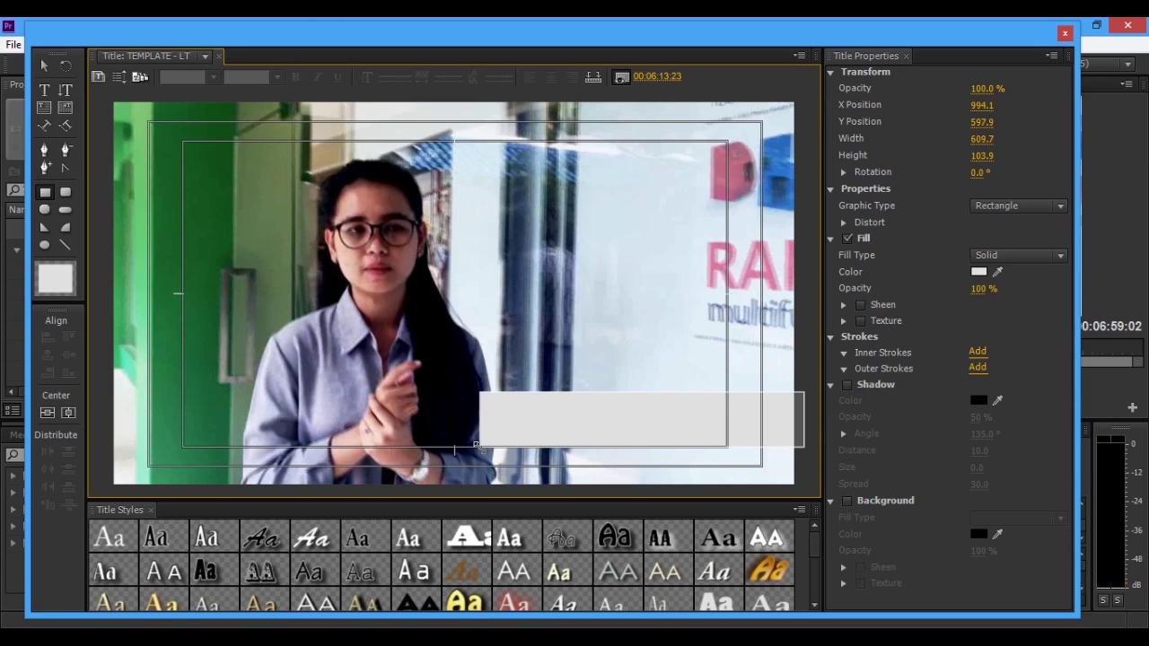
pyautogui.click(47, 70)
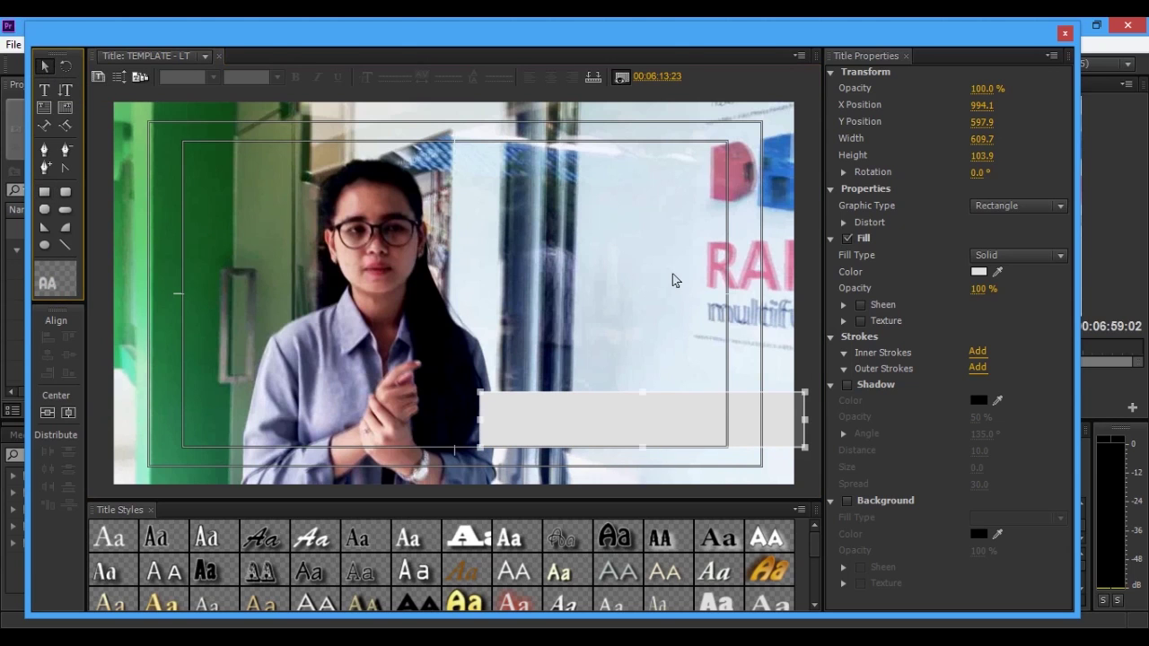
pyautogui.click(978, 271)
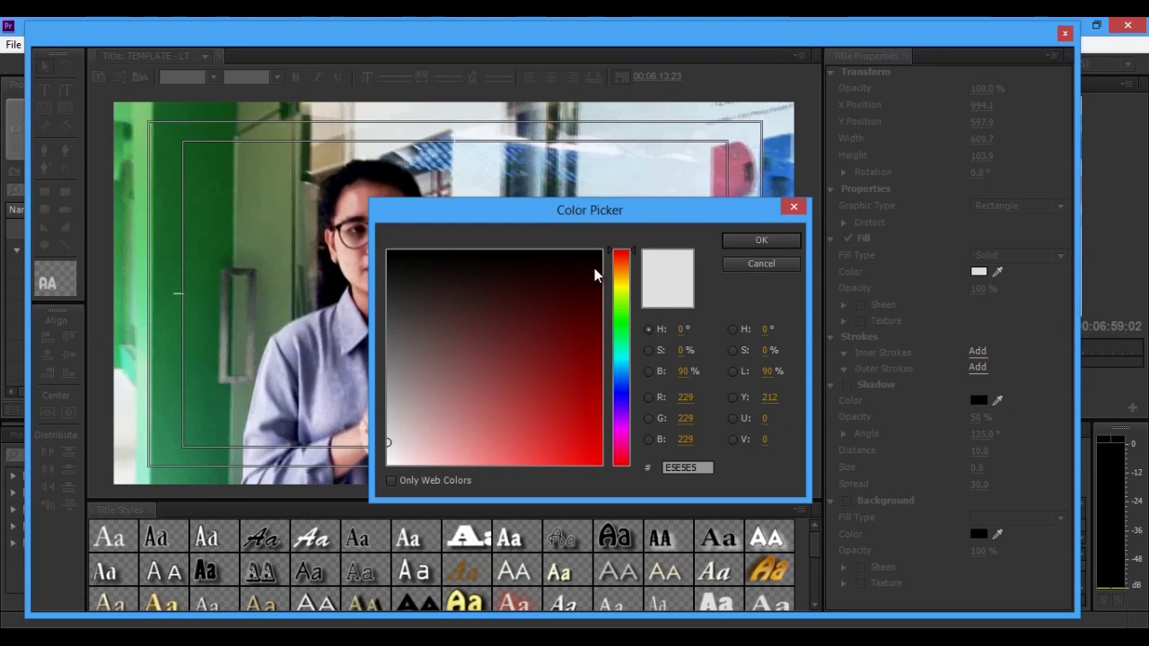
pyautogui.moveTo(596, 267); pyautogui.dragTo(607, 257)
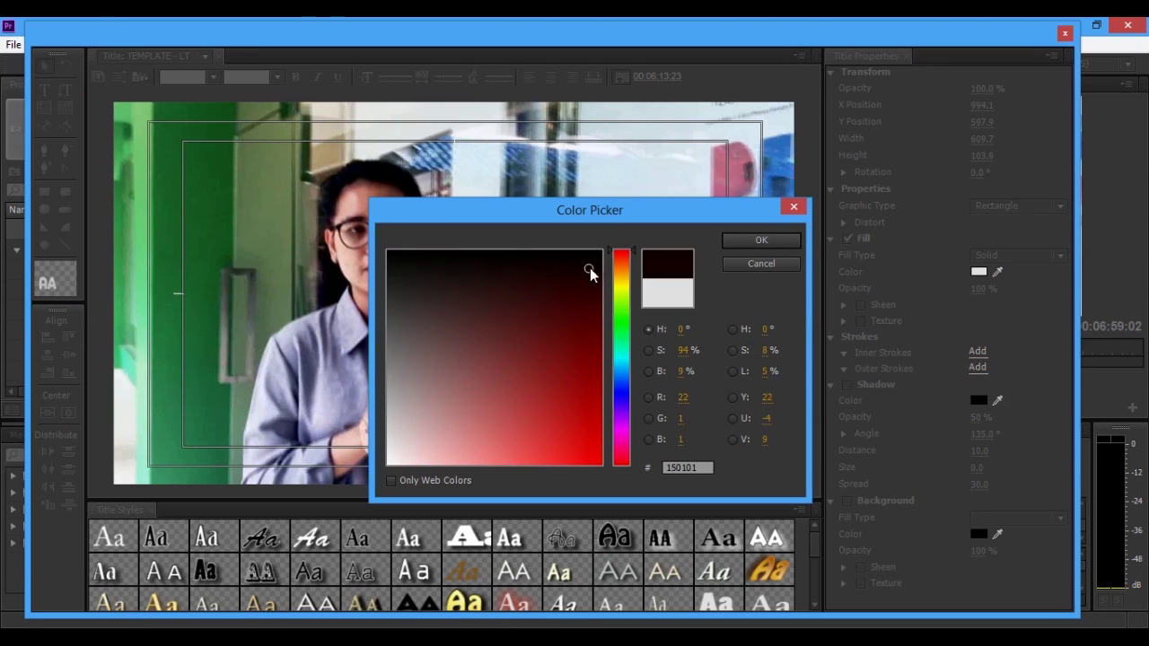
pyautogui.click(757, 241)
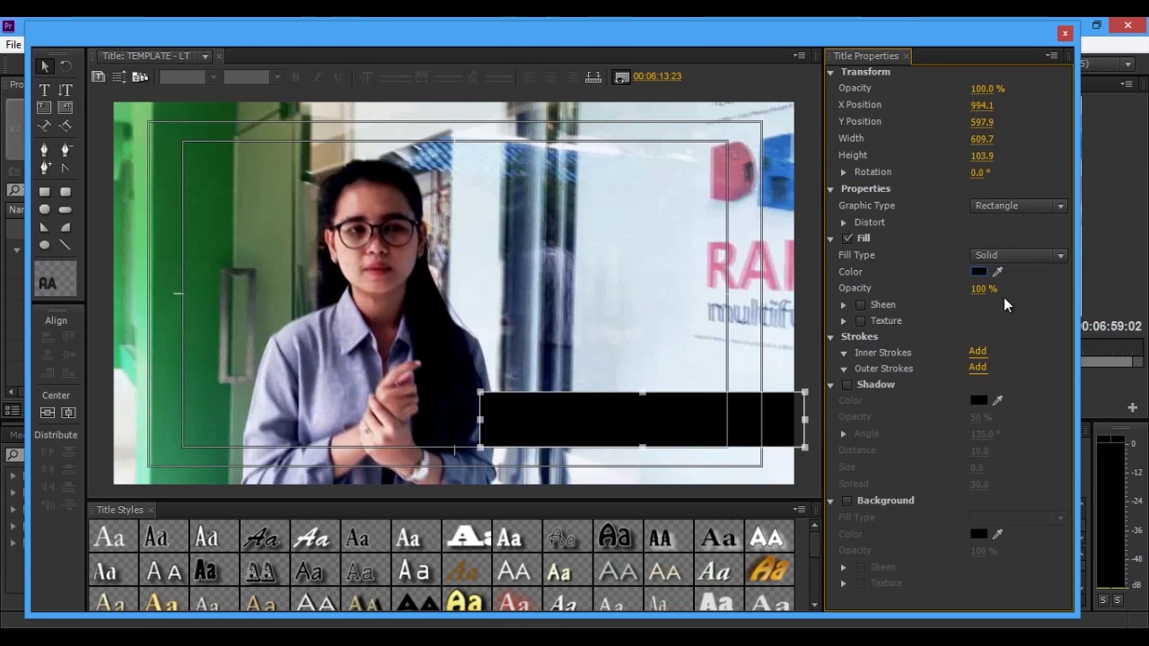
pyautogui.click(983, 290)
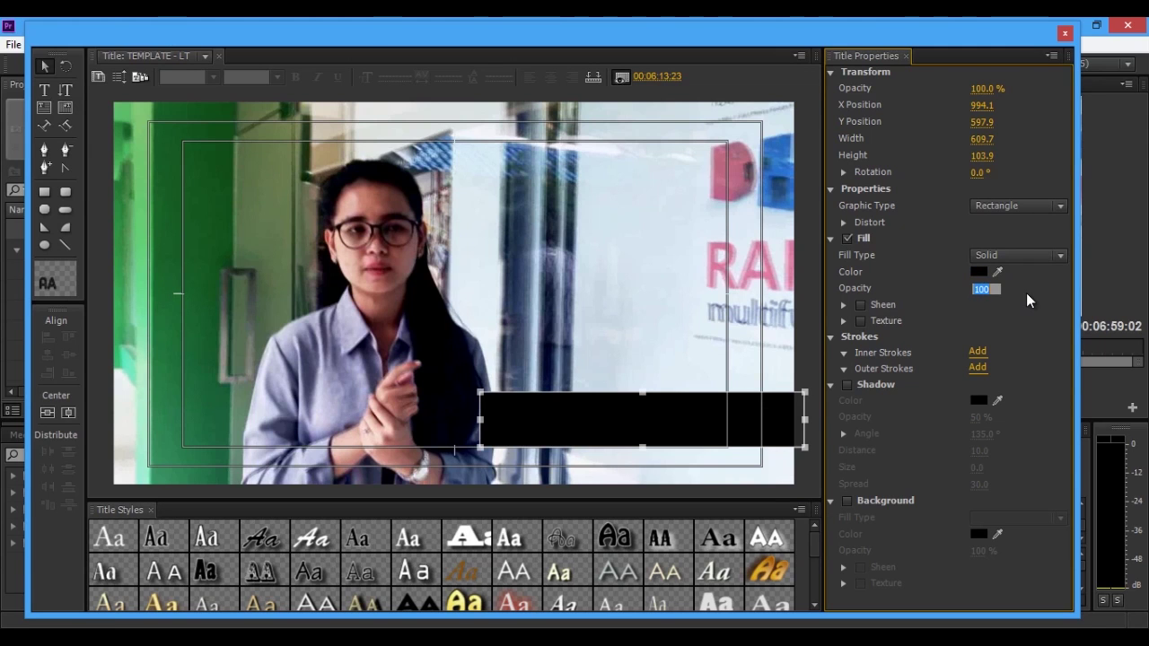
pyautogui.write('70')
pyautogui.press('Return')
pyautogui.click(743, 311)
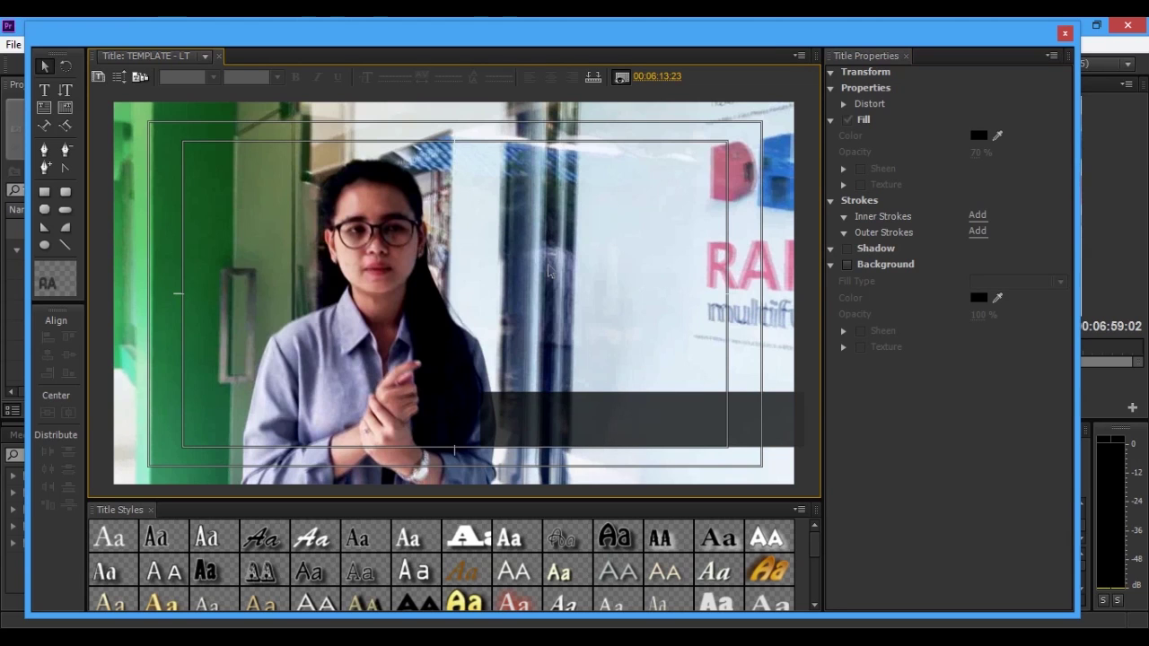
# - Type 'WANDA' on the dark bar and set its font family to Arial Narrow
pyautogui.click(49, 93)
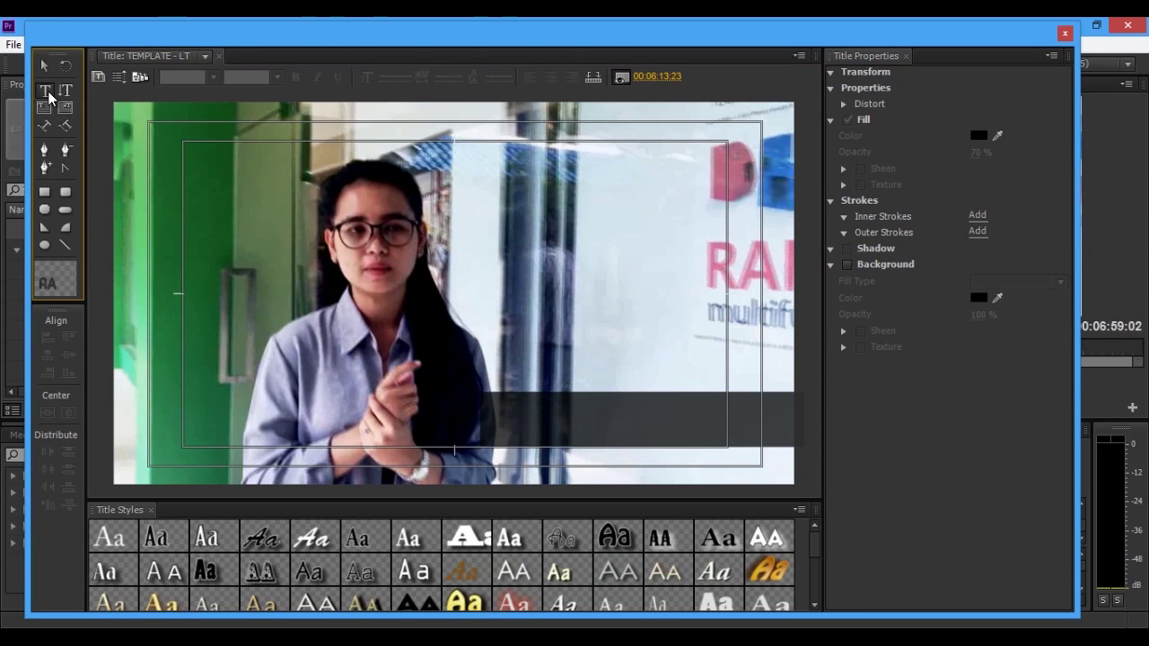
pyautogui.click(548, 405)
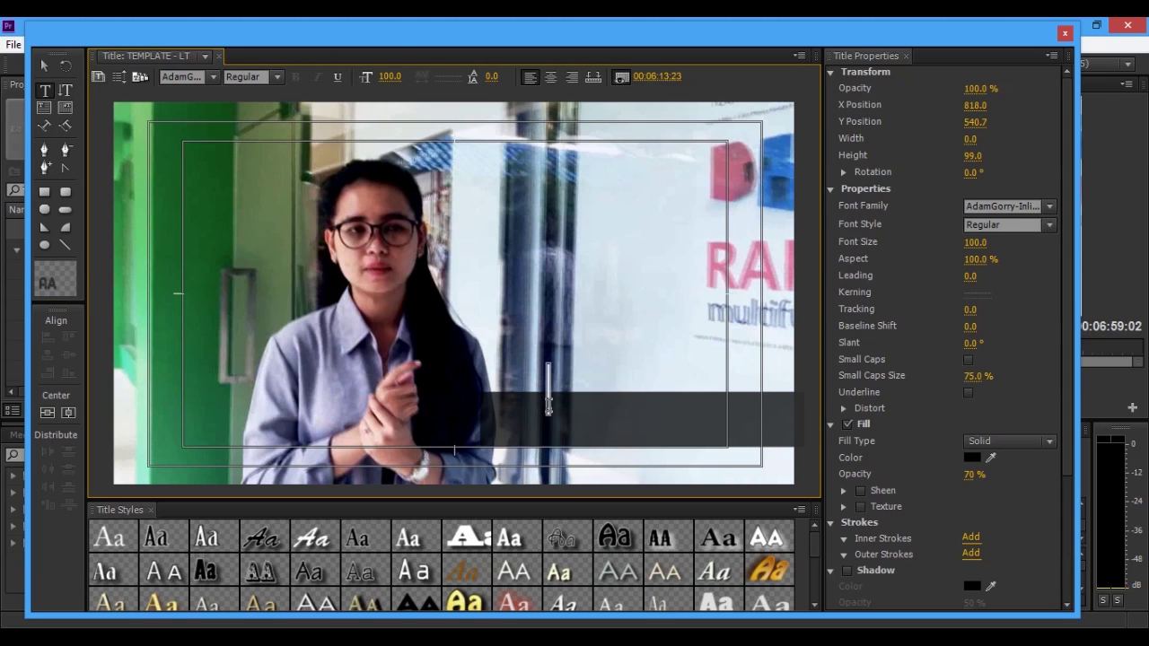
pyautogui.write('WANDA')
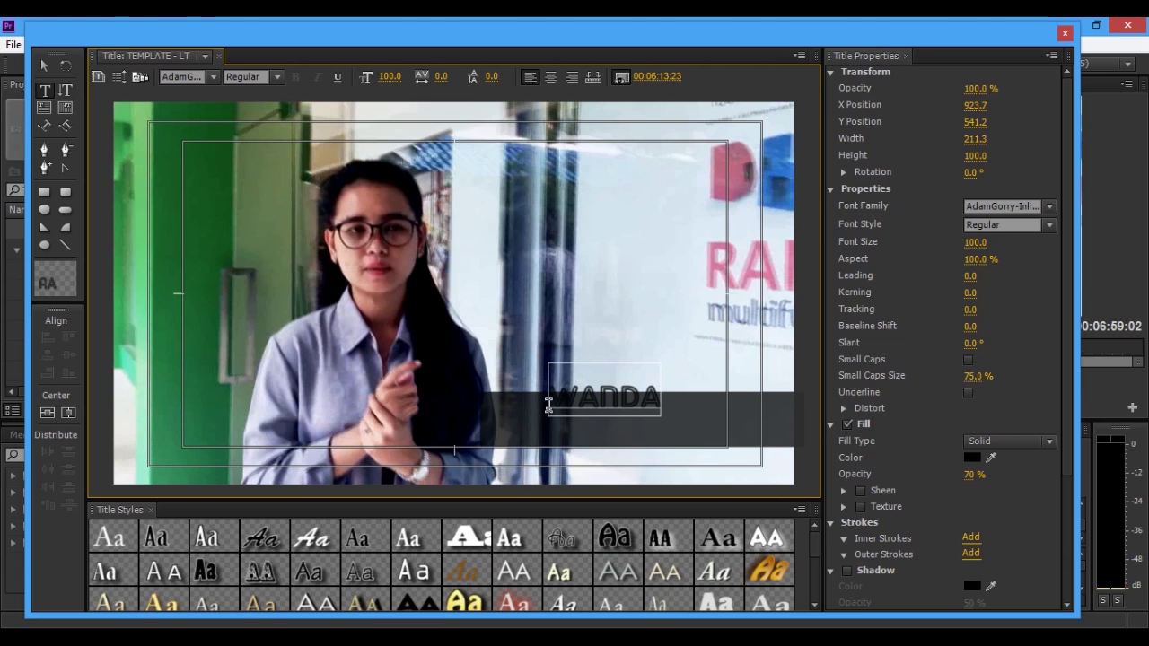
pyautogui.click(47, 71)
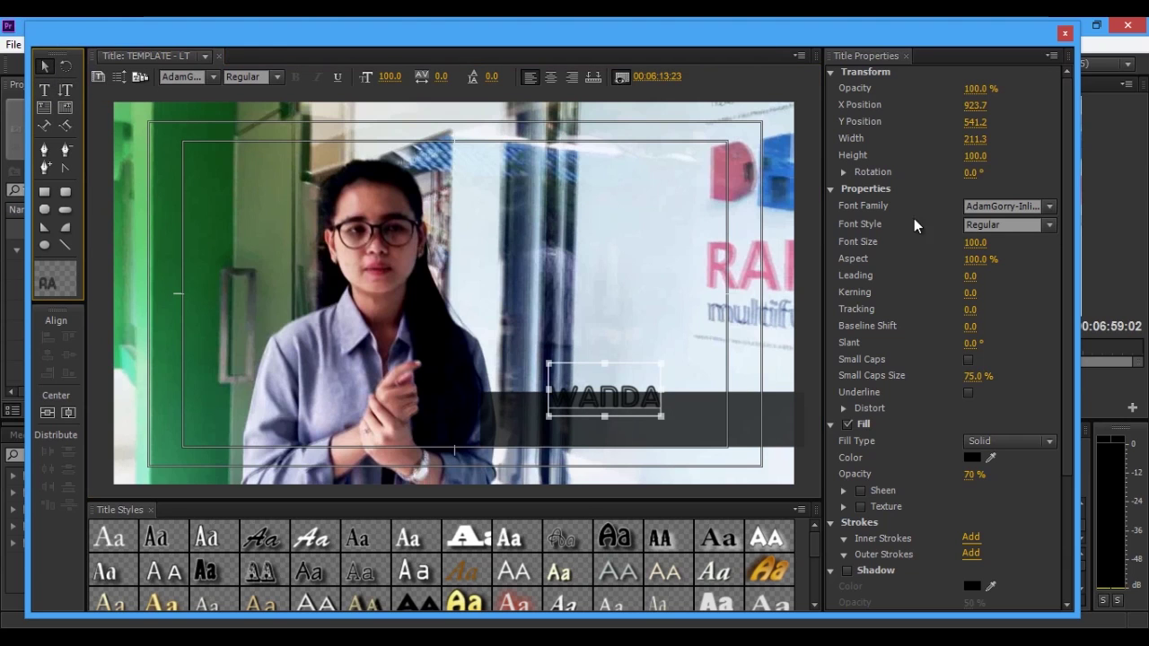
pyautogui.click(994, 205)
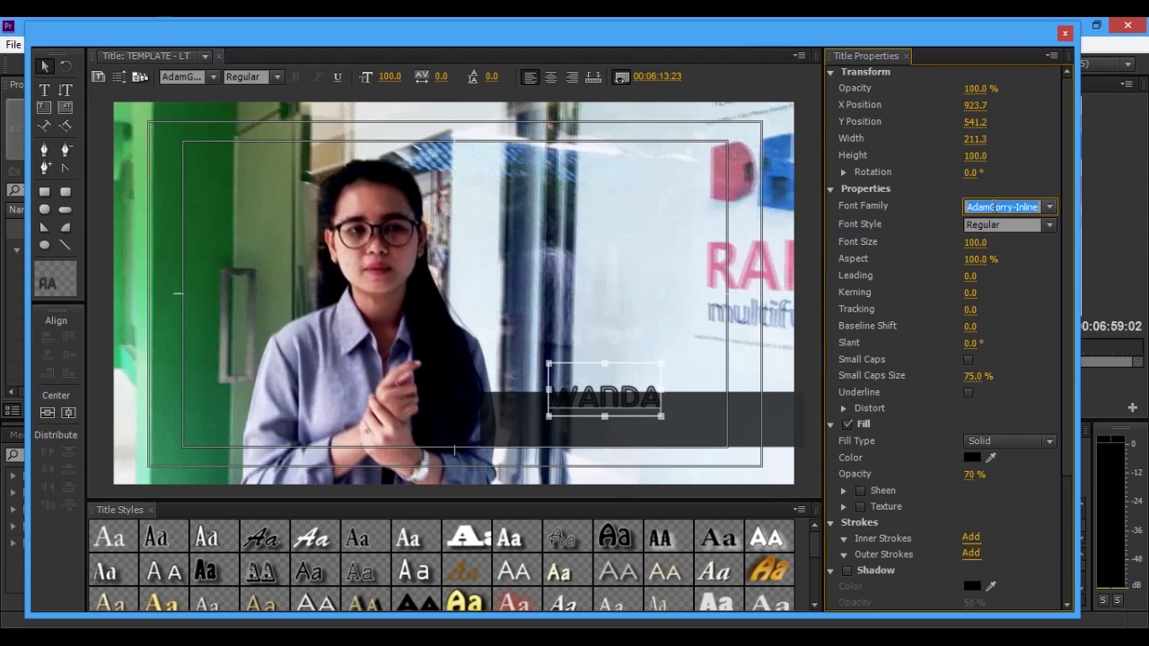
pyautogui.write('Arial')
pyautogui.press('Return')
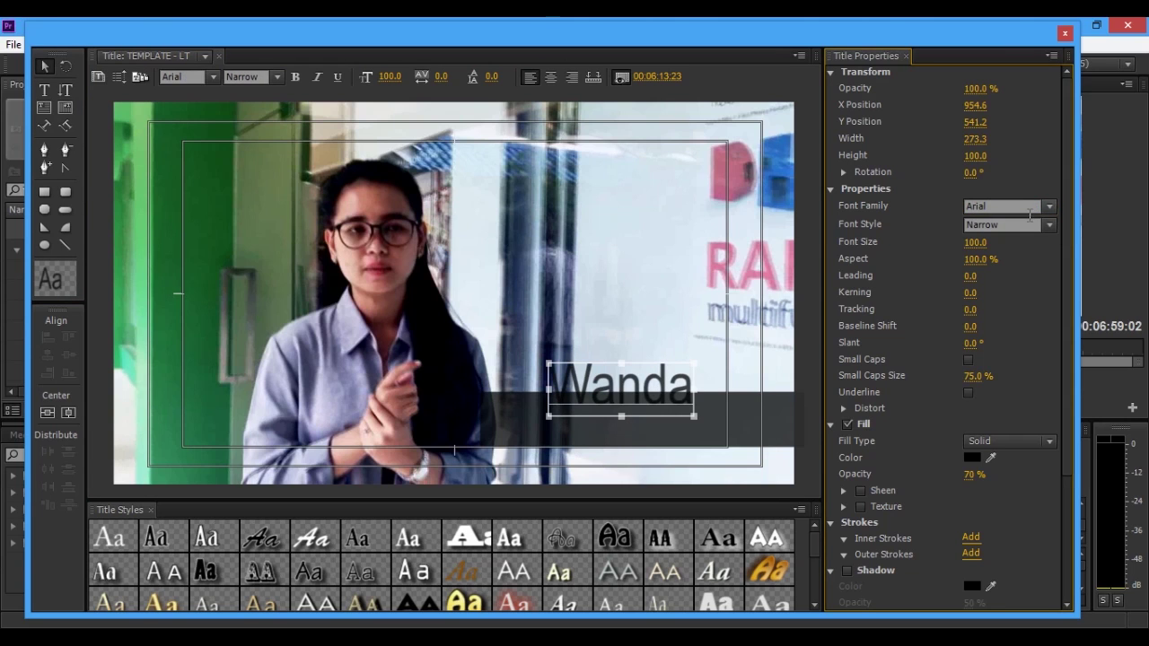
# - Make the WANDA text Bold with 100% fill opacity
pyautogui.click(1050, 225)
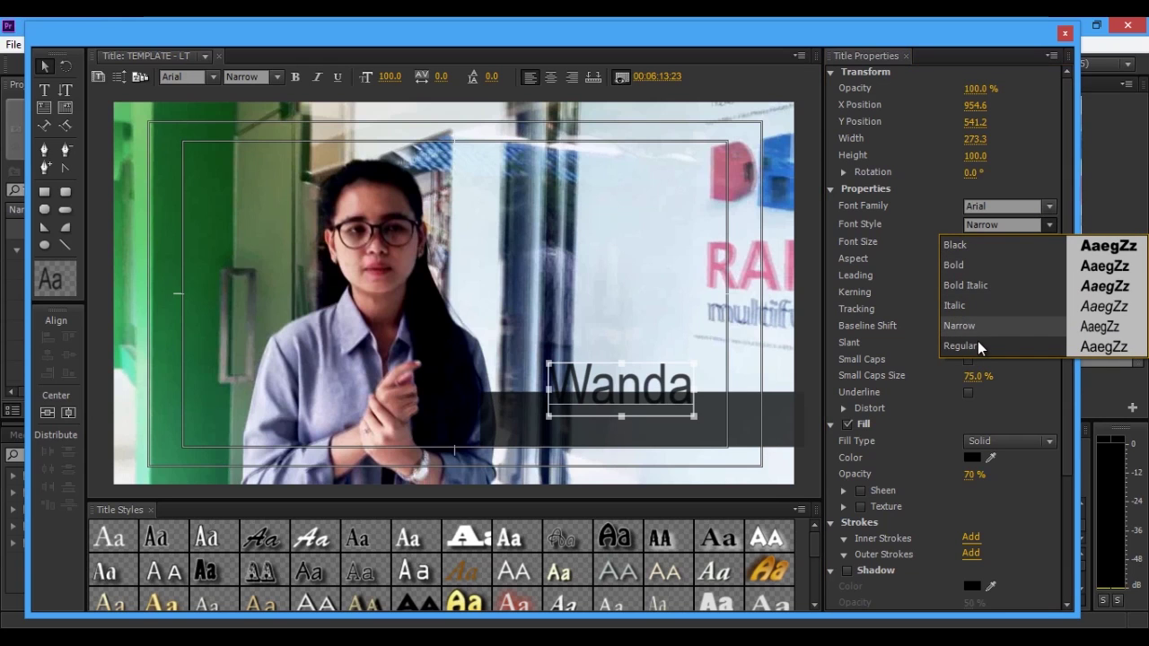
pyautogui.click(967, 265)
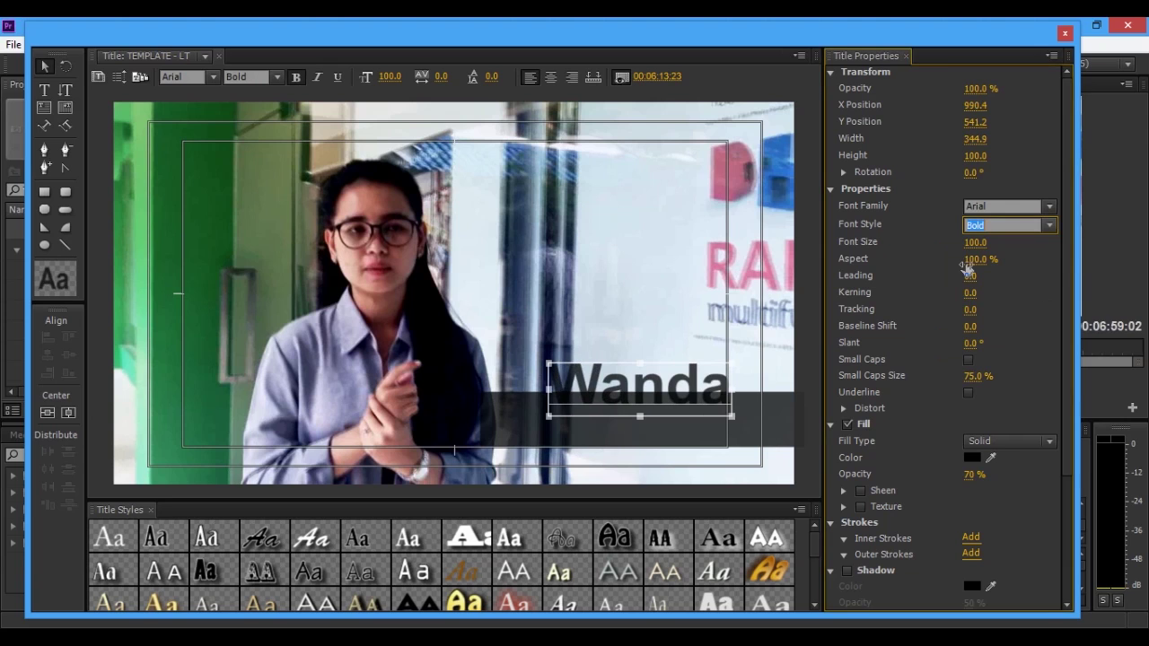
pyautogui.click(971, 476)
pyautogui.moveTo(971, 478); pyautogui.dragTo(1066, 469)
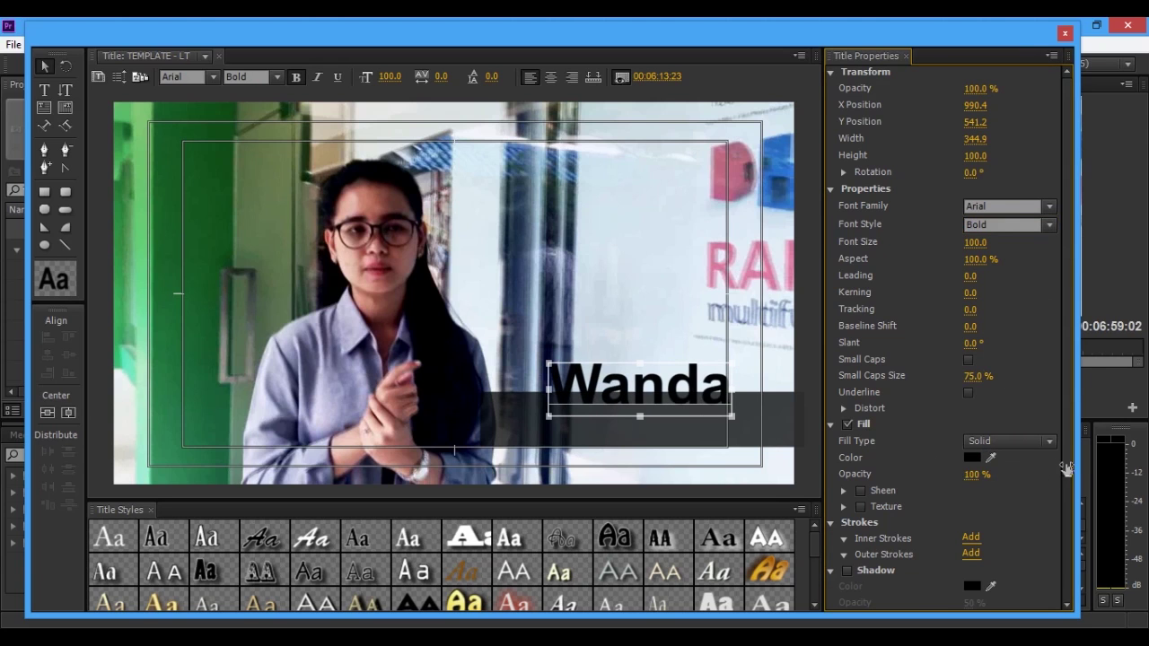
# - Give the WANDA text a white fill and move it down-left onto the dark bar
pyautogui.click(970, 457)
pyautogui.moveTo(556, 371); pyautogui.dragTo(358, 512)
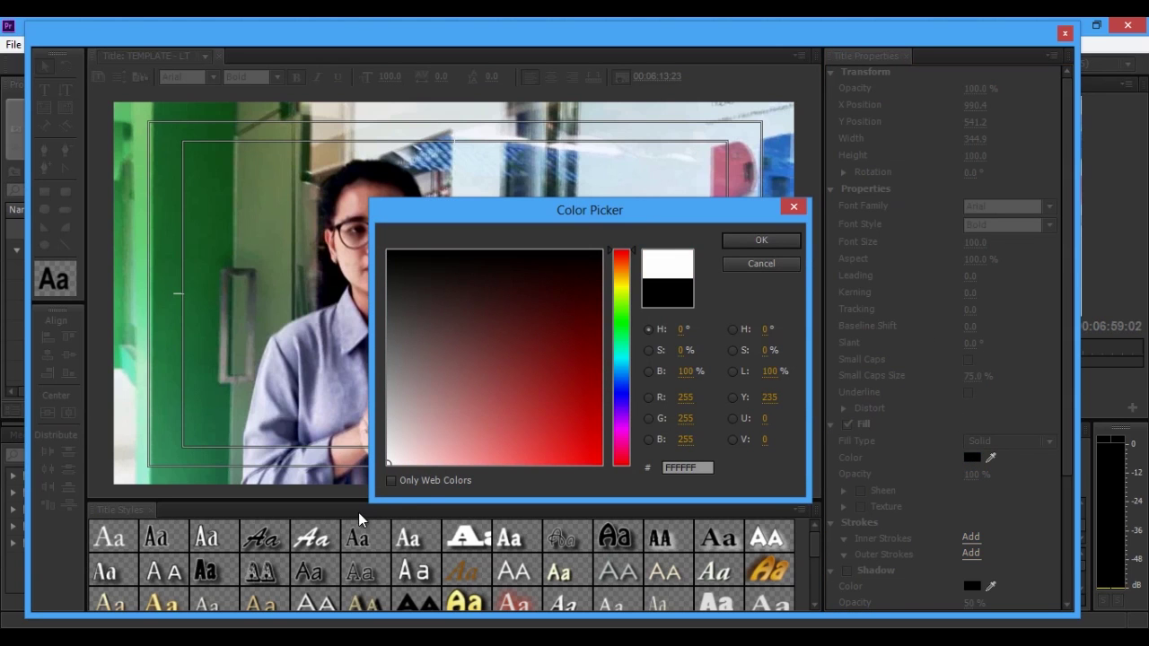
pyautogui.click(751, 240)
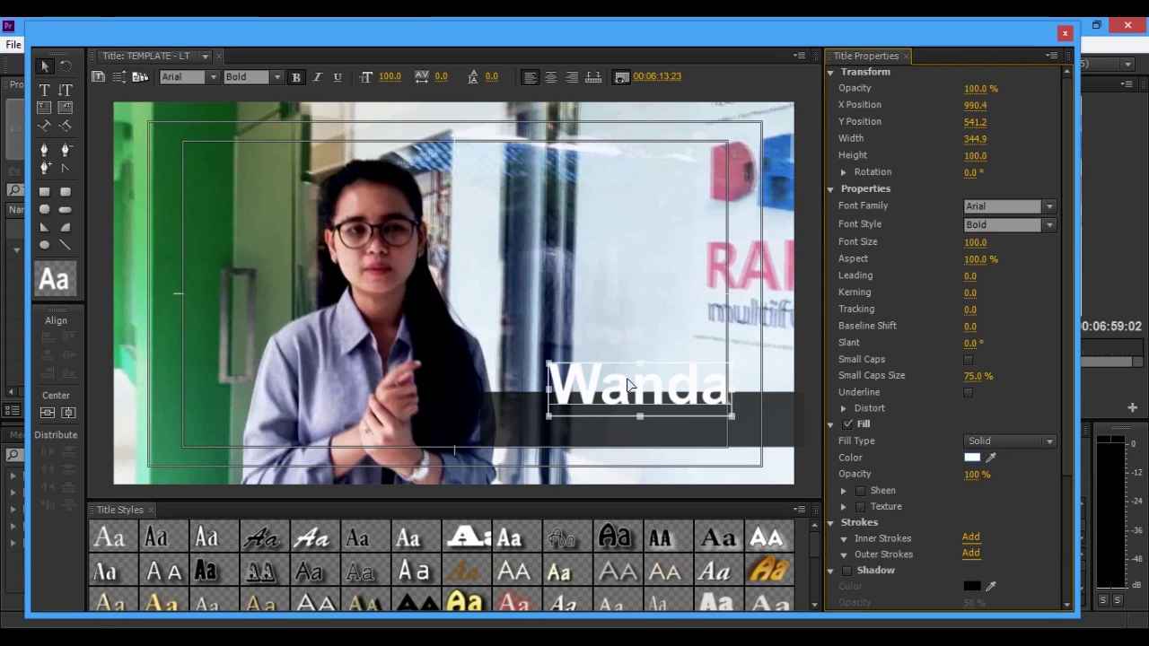
pyautogui.moveTo(626, 387); pyautogui.dragTo(564, 420)
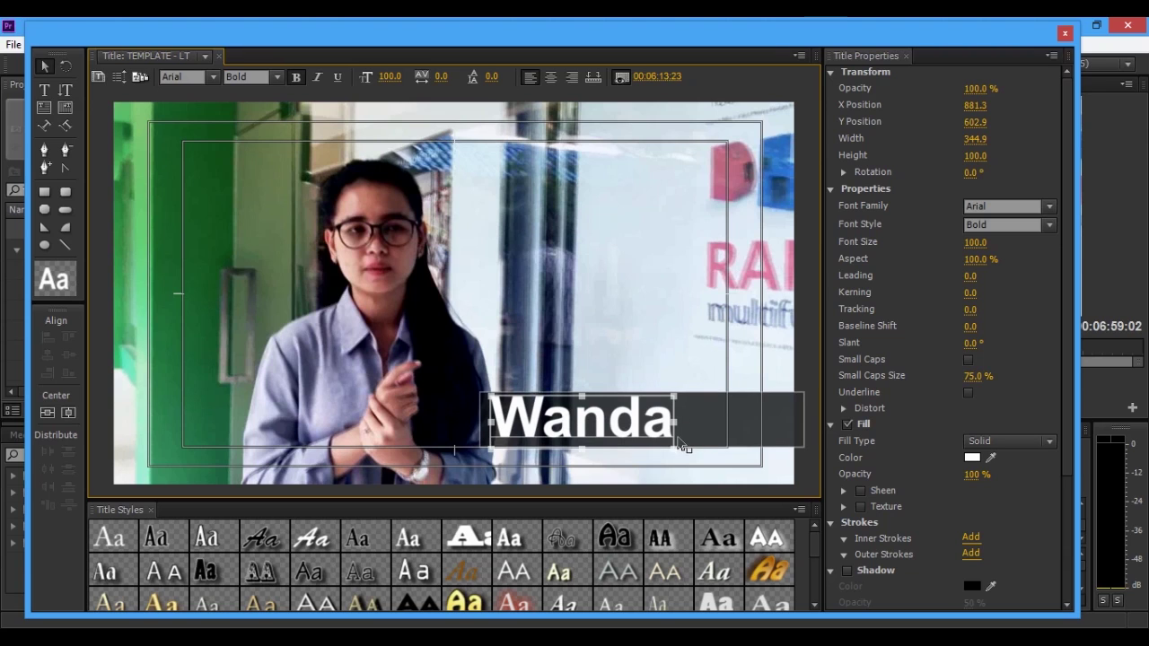
# - Shrink WANDA to 66 pt and resize the bar to 499.0×137.1, repositioning the name on it
pyautogui.moveTo(967, 244); pyautogui.dragTo(934, 253)
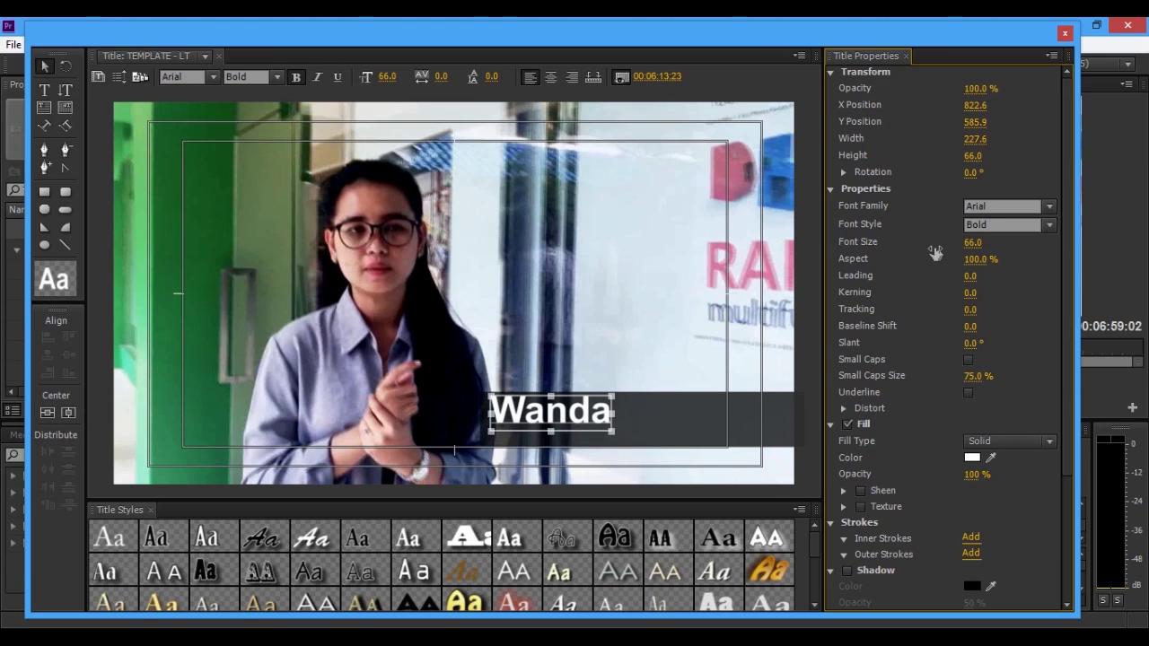
pyautogui.moveTo(583, 413)
pyautogui.mouseDown()
pyautogui.moveTo(631, 415)
pyautogui.moveTo(640, 402)
pyautogui.mouseUp()
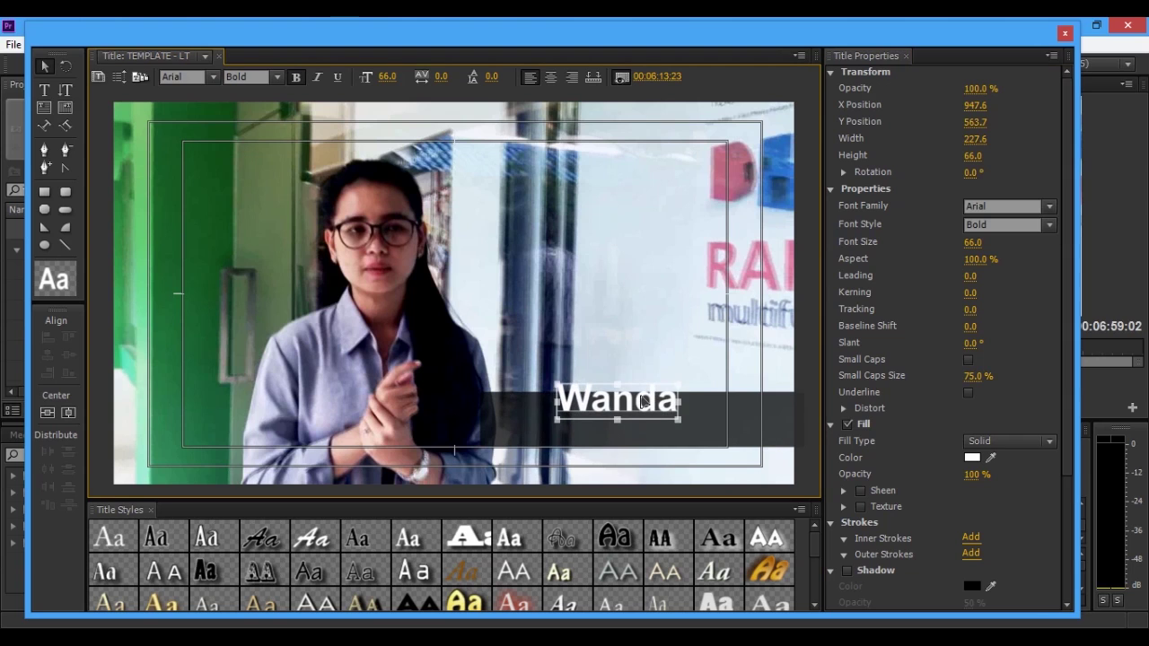
pyautogui.click(641, 391)
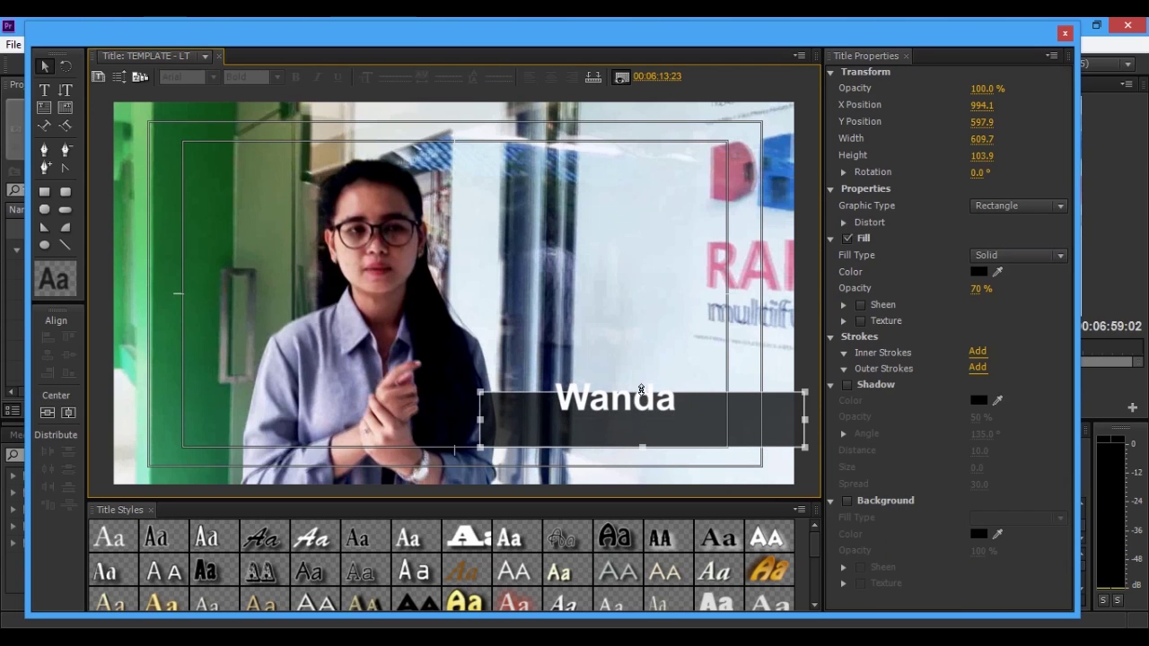
pyautogui.moveTo(641, 392); pyautogui.dragTo(636, 378)
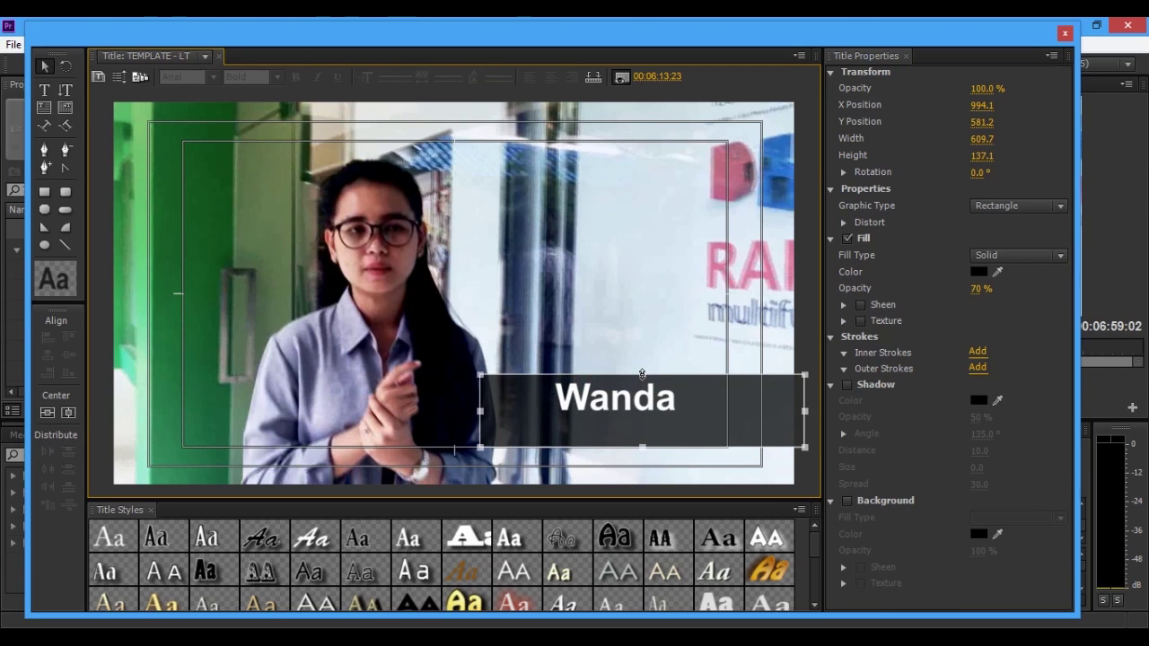
pyautogui.moveTo(480, 412); pyautogui.dragTo(601, 404)
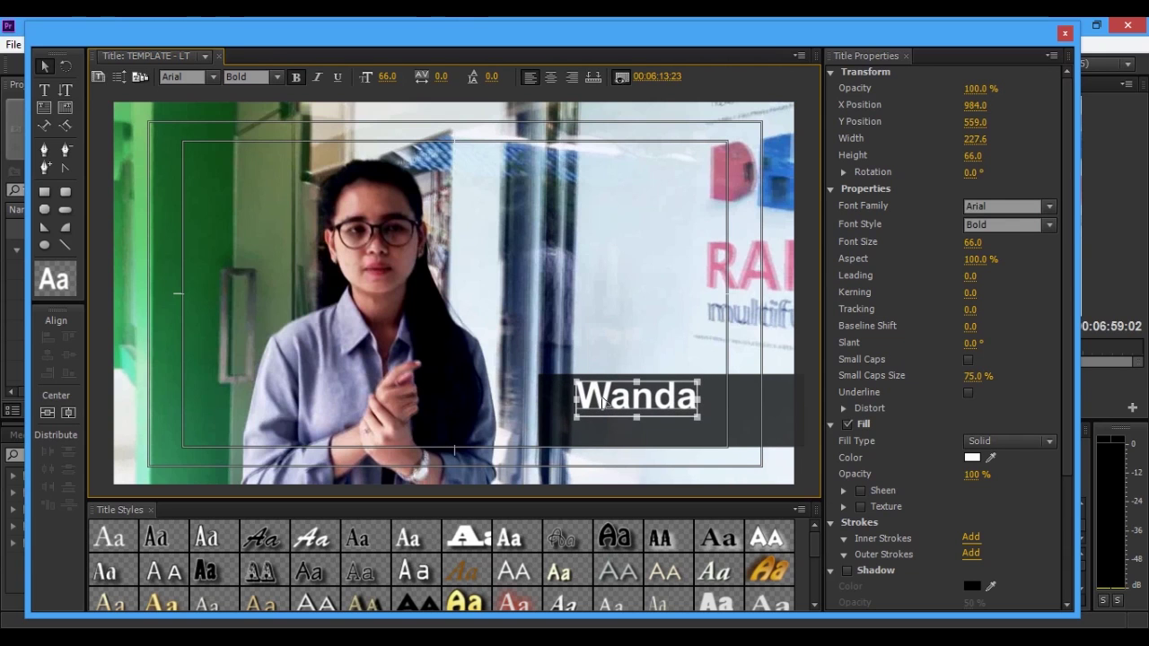
pyautogui.click(610, 349)
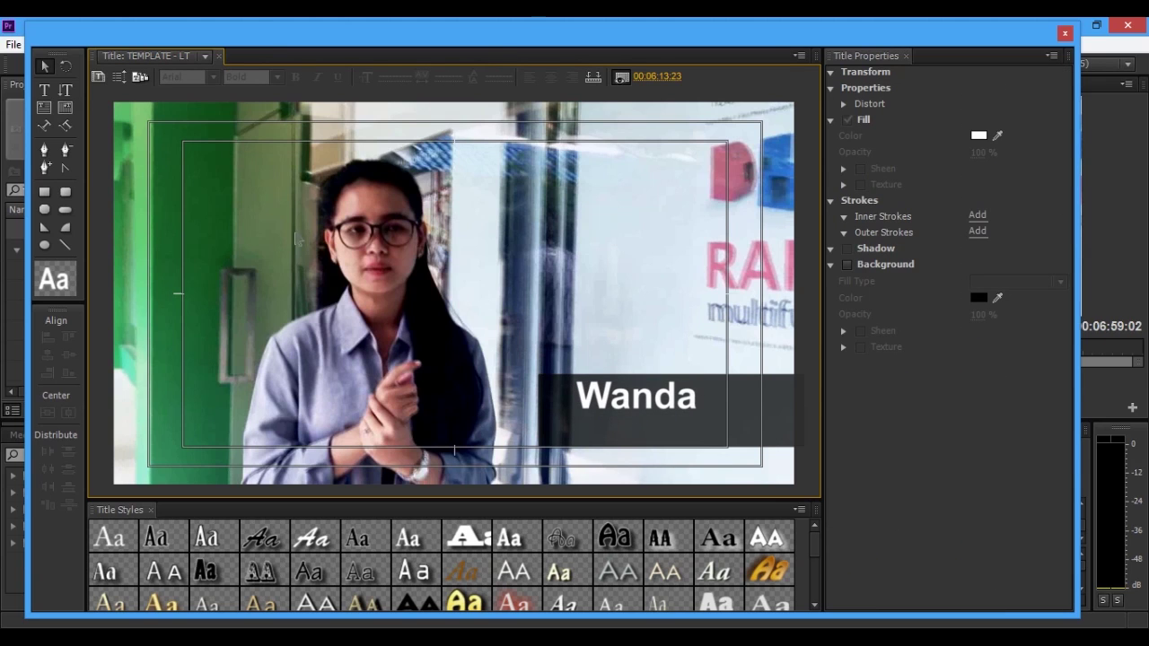
# - Draw a thin white 497.8×2.6 divider line under WANDA and nudge it into place
pyautogui.click(45, 192)
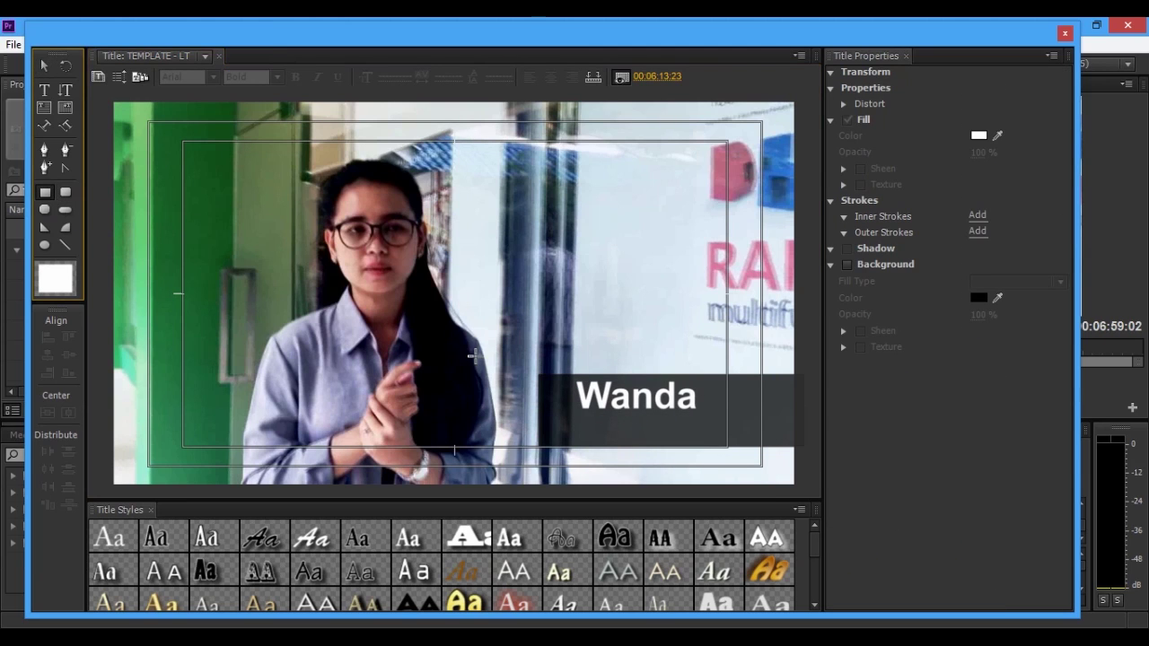
pyautogui.moveTo(545, 408)
pyautogui.mouseDown()
pyautogui.moveTo(688, 418)
pyautogui.moveTo(811, 409)
pyautogui.mouseUp()
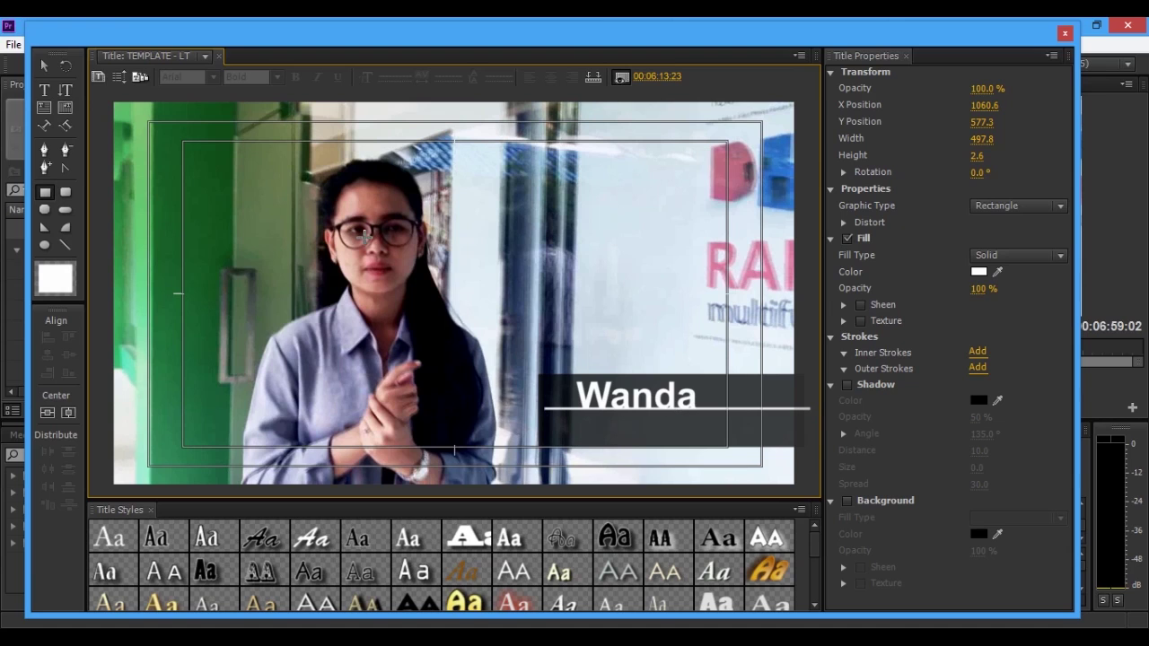
pyautogui.click(45, 66)
pyautogui.click(709, 411)
pyautogui.moveTo(709, 412); pyautogui.dragTo(706, 420)
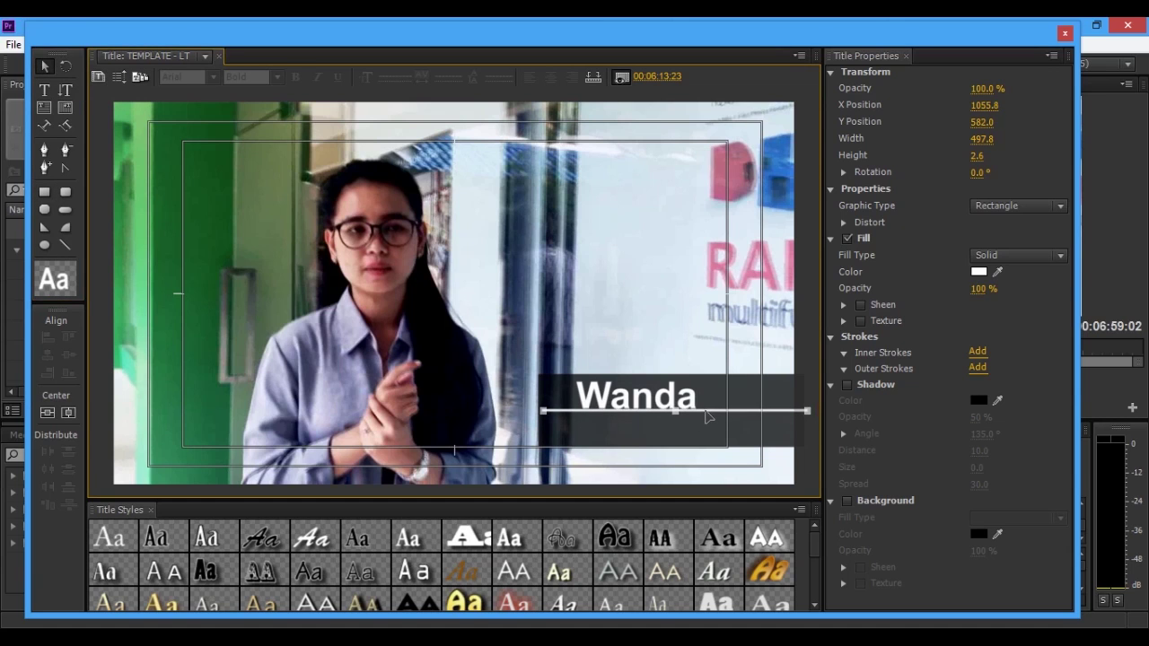
pyautogui.moveTo(705, 421); pyautogui.dragTo(705, 418)
pyautogui.click(699, 319)
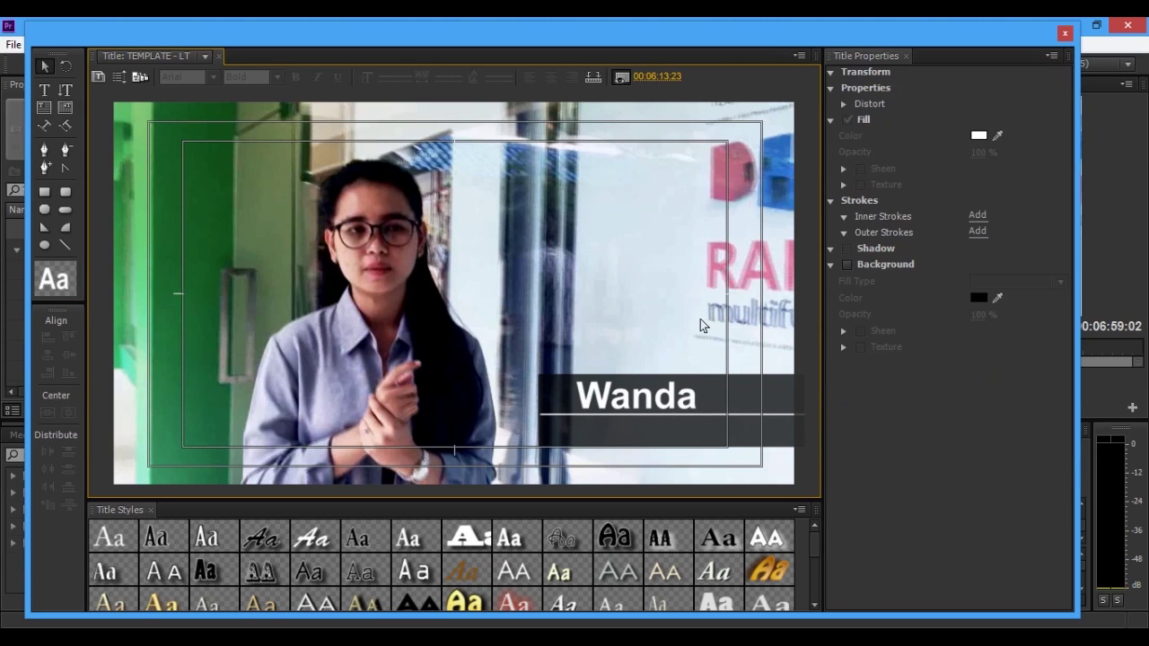
pyautogui.click(716, 417)
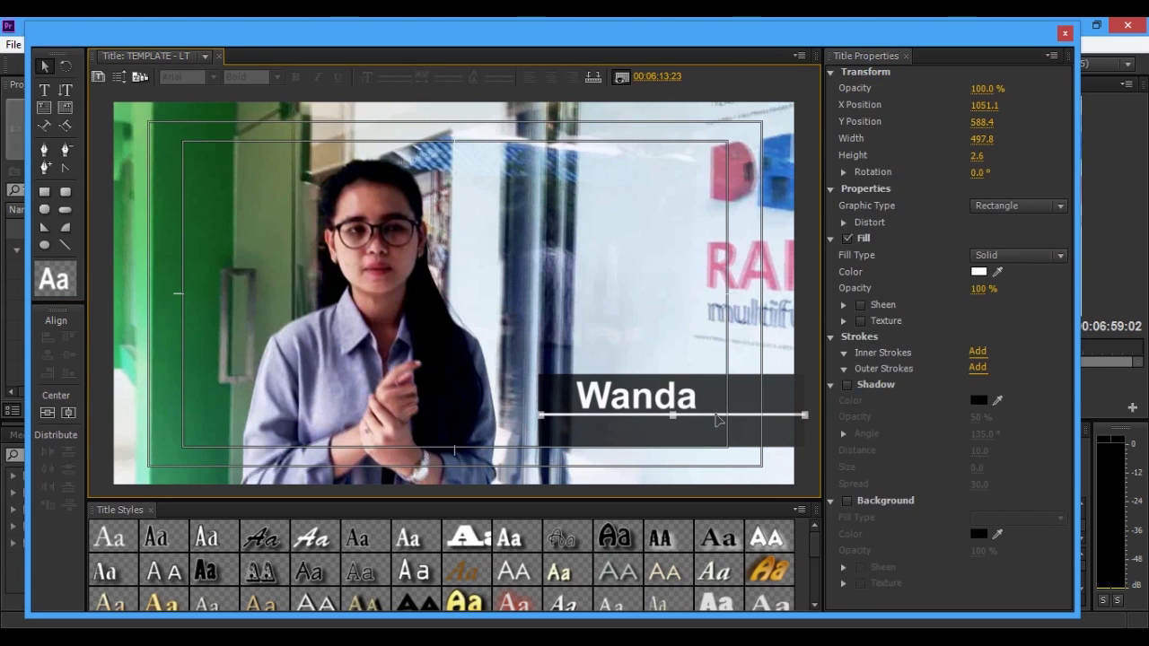
pyautogui.moveTo(715, 415); pyautogui.dragTo(716, 419)
pyautogui.click(649, 311)
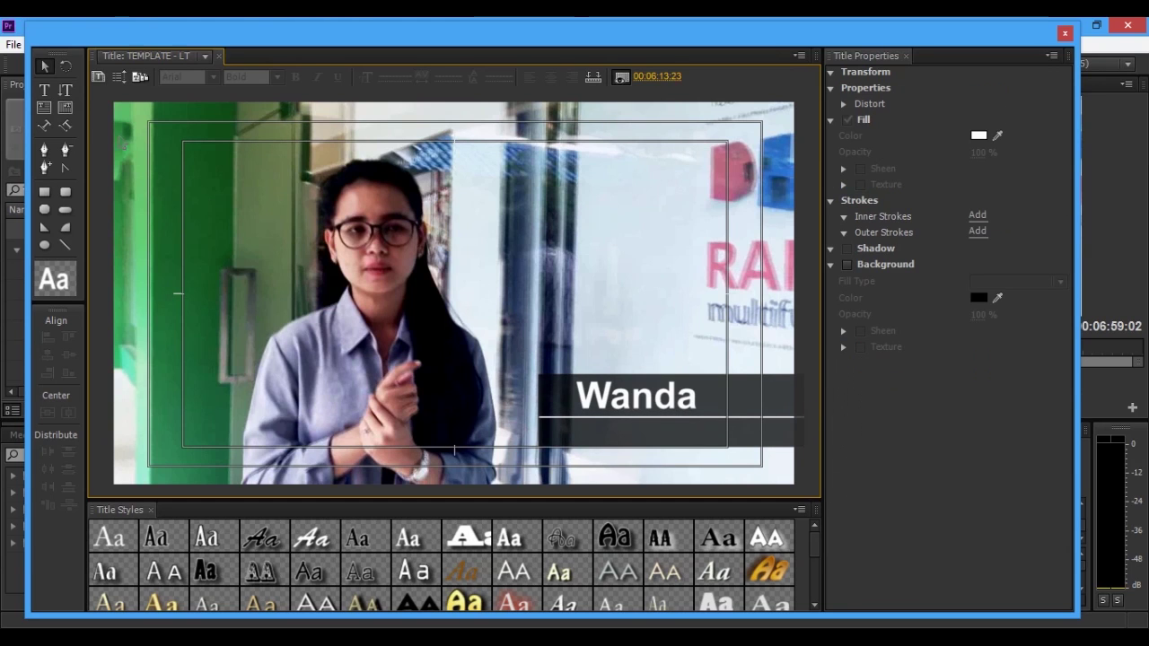
pyautogui.click(44, 90)
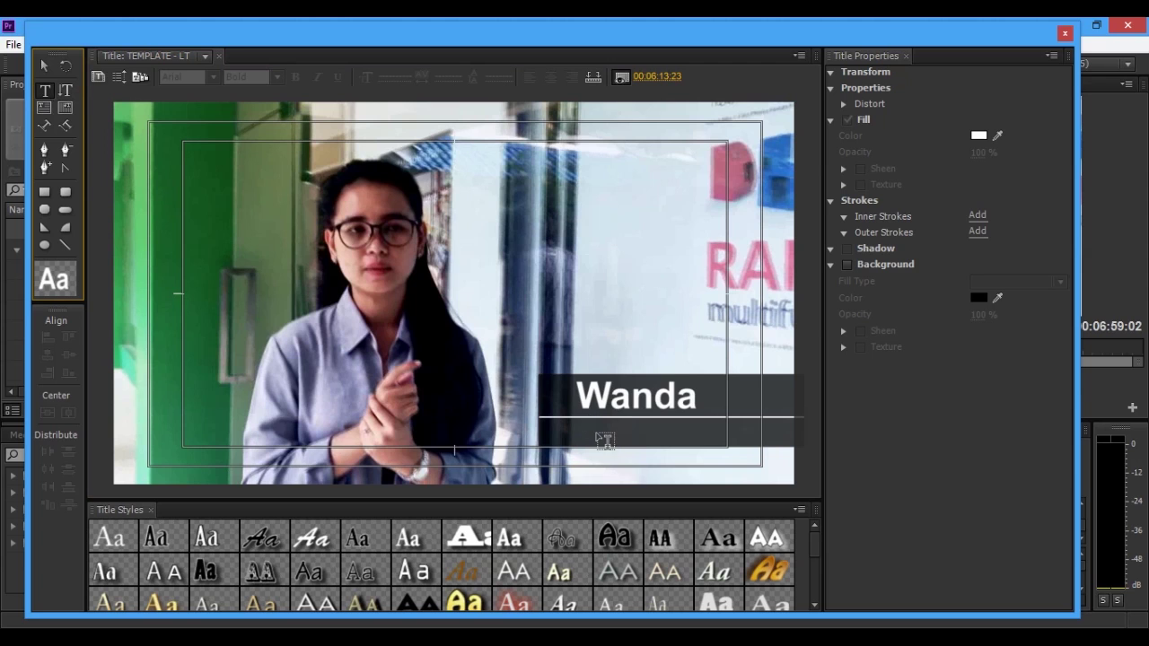
# - Duplicate the WANDA text below the divider and change the copy to read 'Host'
pyautogui.press('v')
pyautogui.click(607, 403)
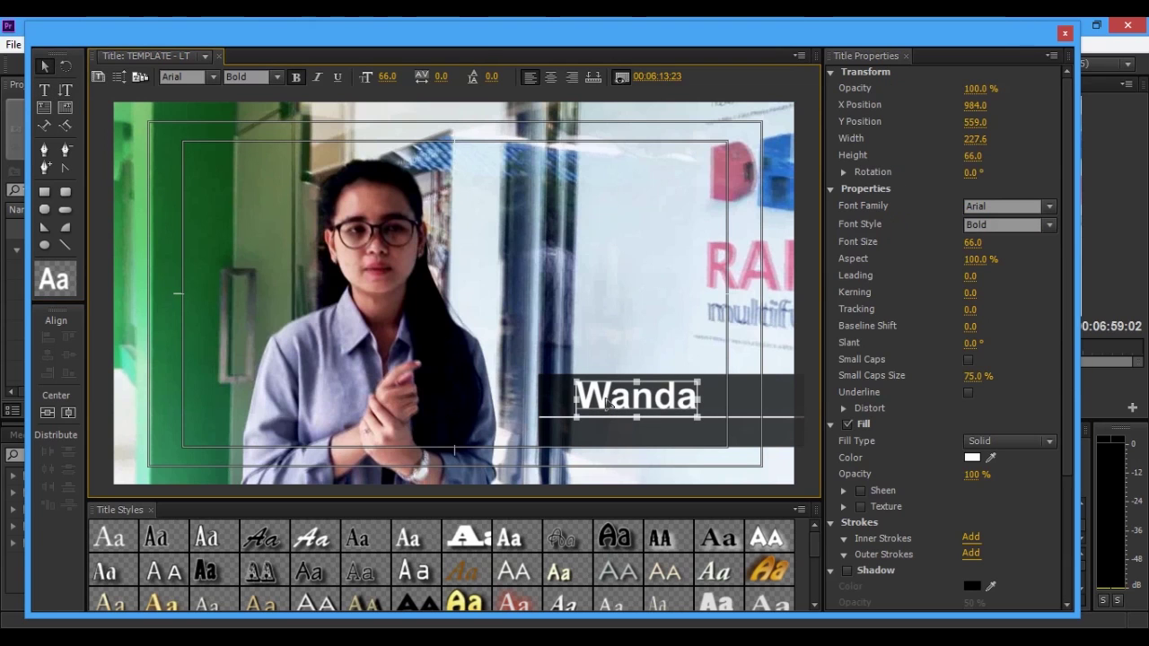
pyautogui.moveTo(607, 403); pyautogui.dragTo(606, 446)
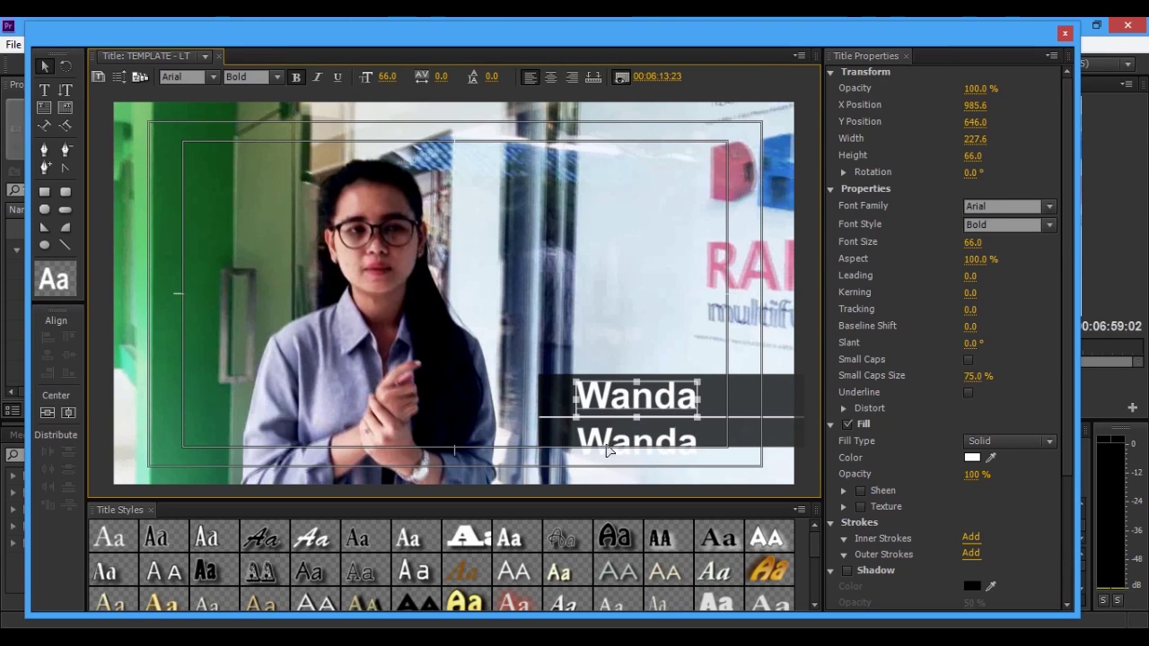
pyautogui.press('t')
pyautogui.click(606, 438)
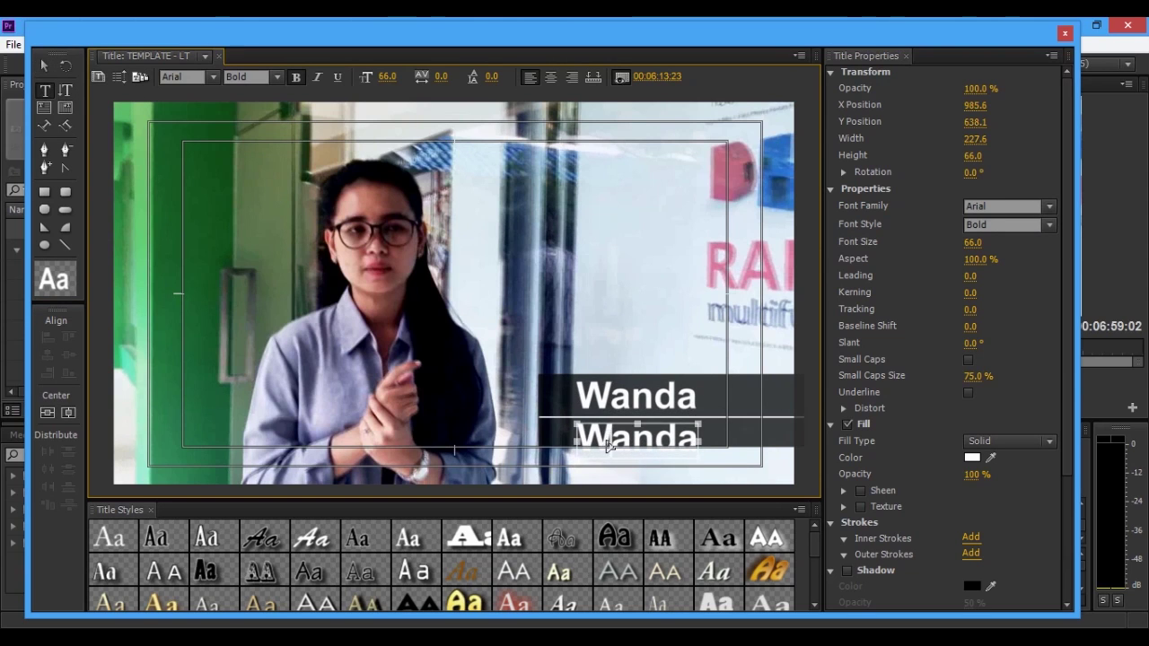
pyautogui.hotkey('ctrl', 'a')
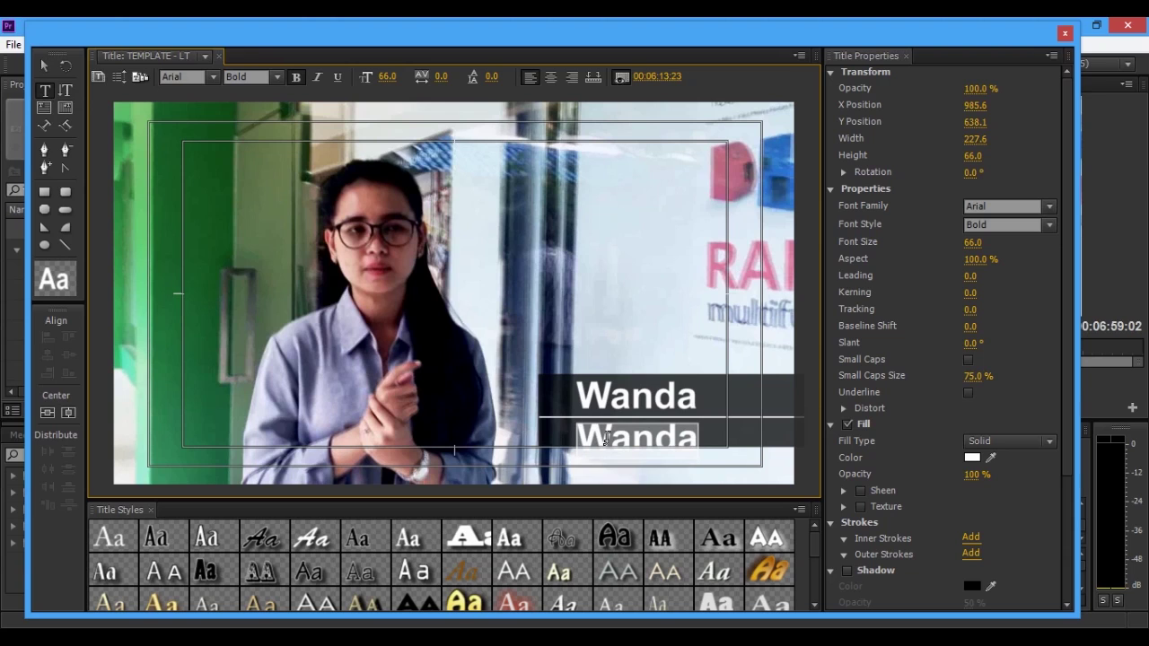
pyautogui.write('Host')
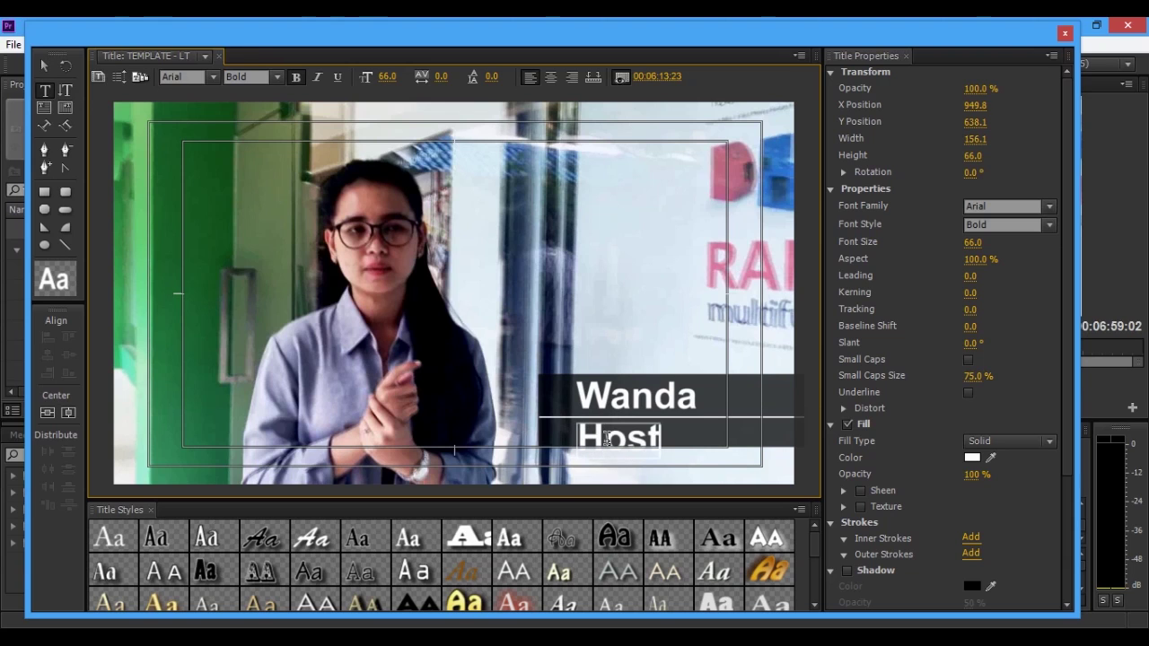
pyautogui.doubleClick(607, 438)
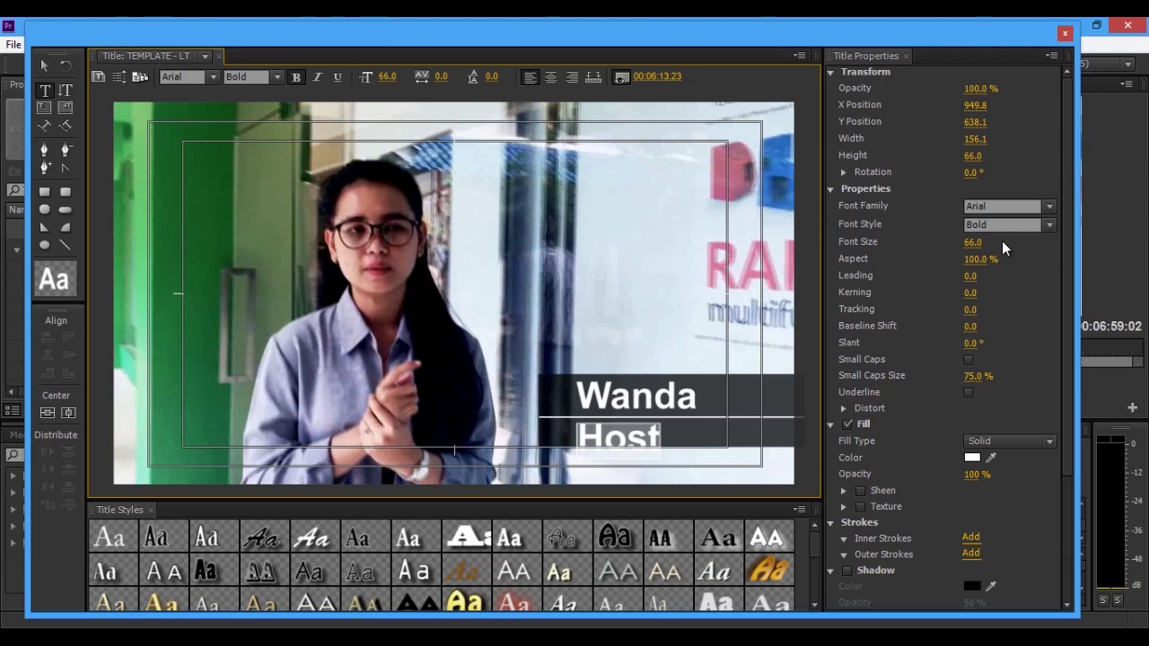
# - Set the Host text to Italic at font size 30
pyautogui.click(1050, 225)
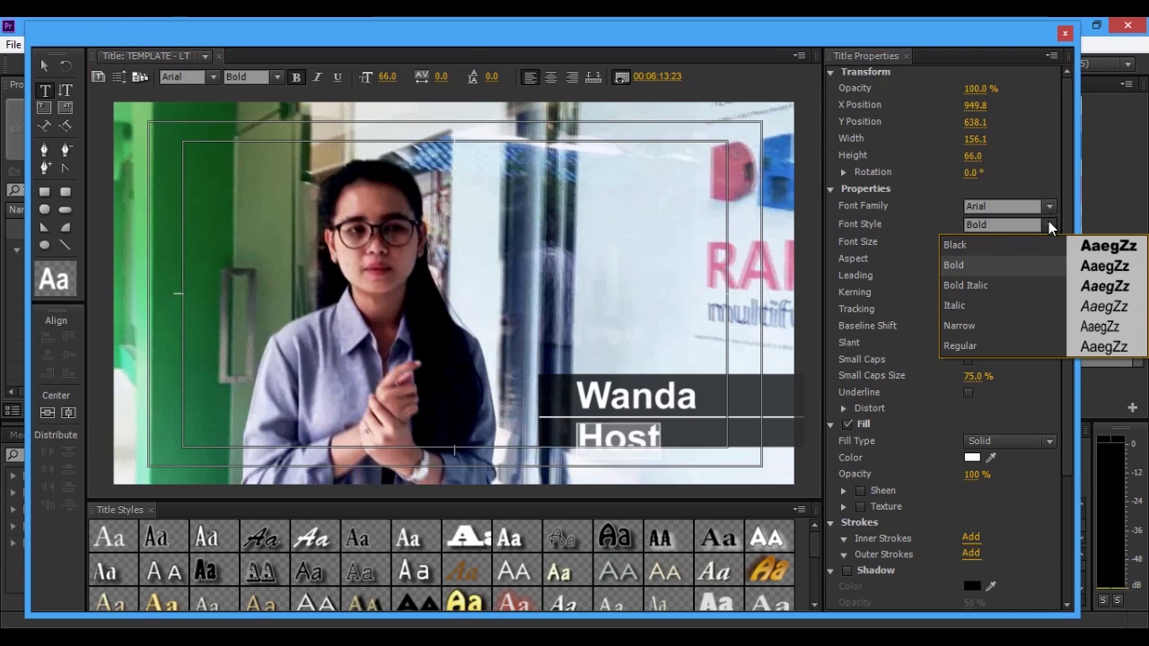
pyautogui.click(997, 306)
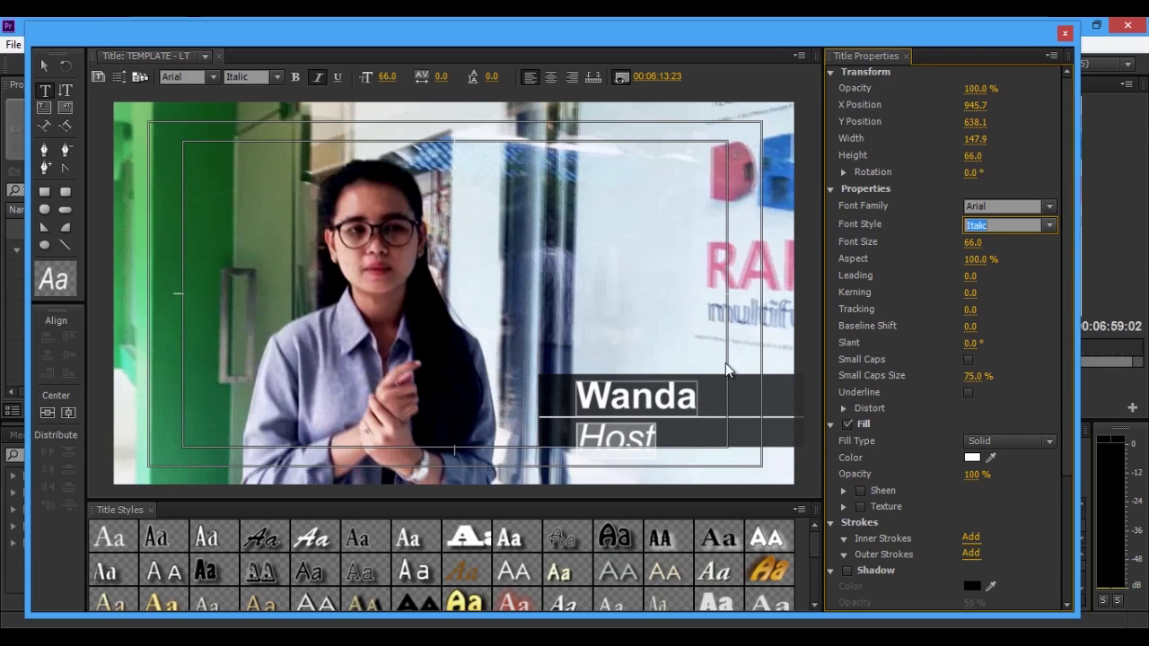
pyautogui.moveTo(972, 243); pyautogui.dragTo(936, 246)
pyautogui.write('40')
pyautogui.press('Return')
pyautogui.click(936, 248)
pyautogui.write('30')
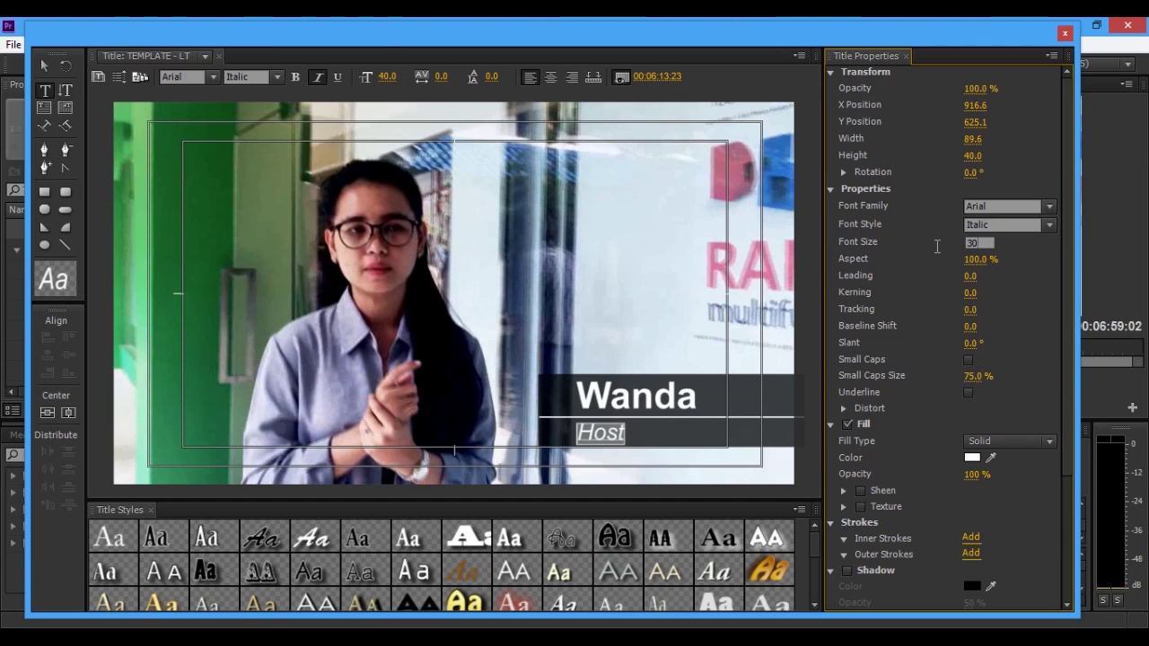
pyautogui.press('Return')
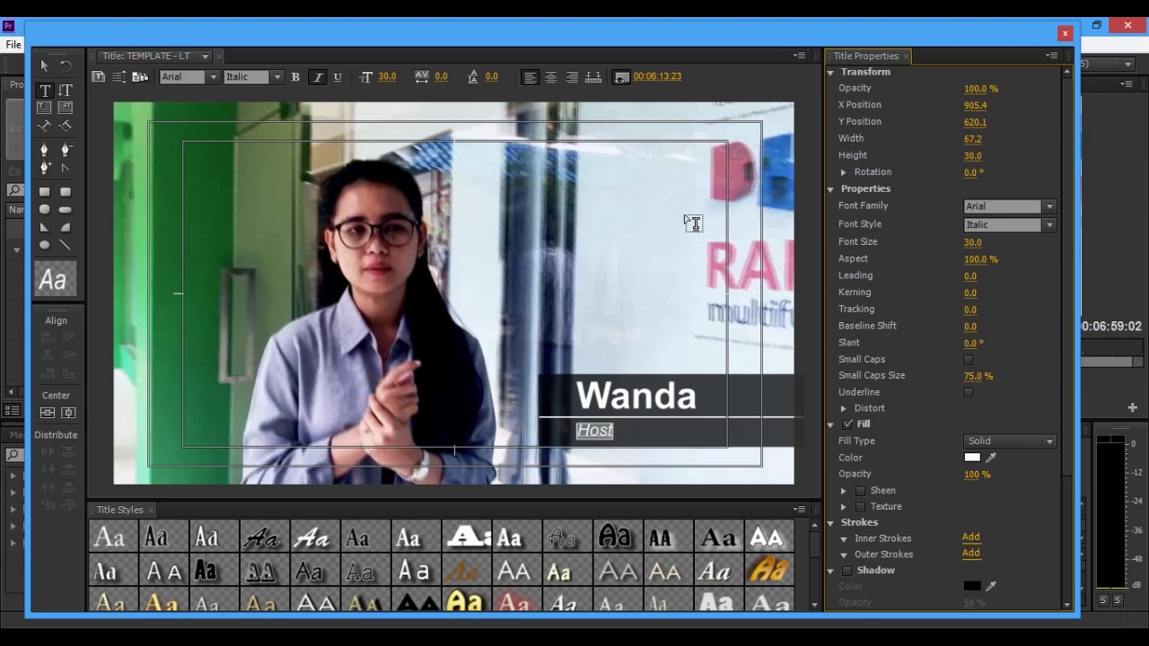
# - Centre Host under WANDA and save the project
pyautogui.click(45, 65)
pyautogui.click(600, 431)
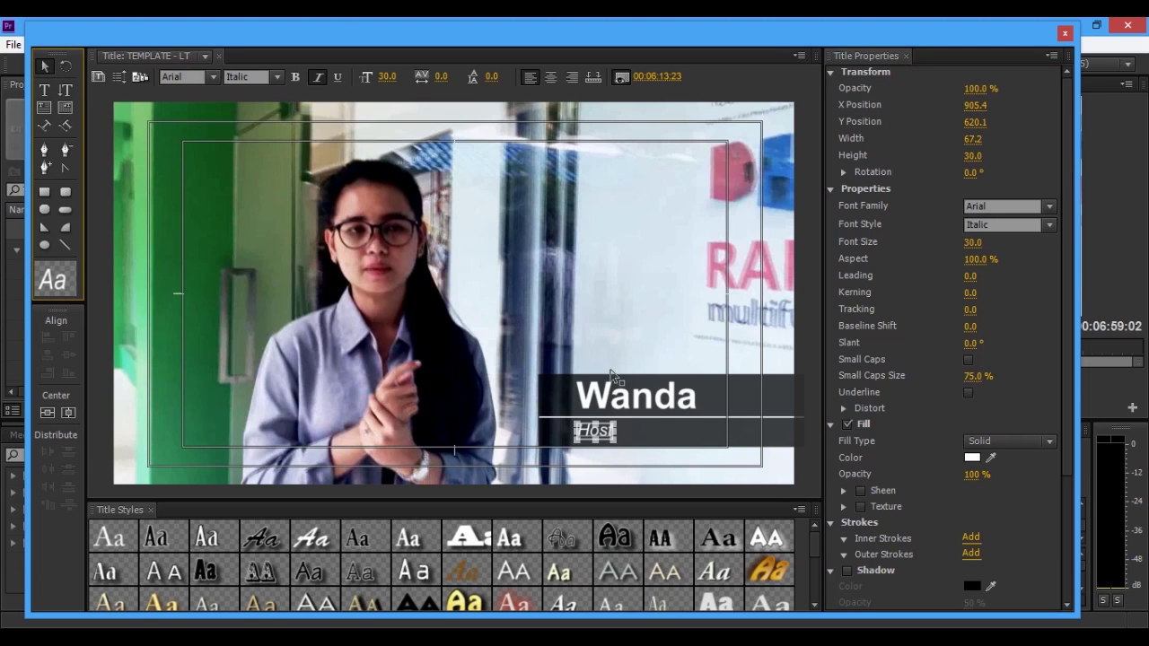
pyautogui.moveTo(614, 428); pyautogui.dragTo(642, 435)
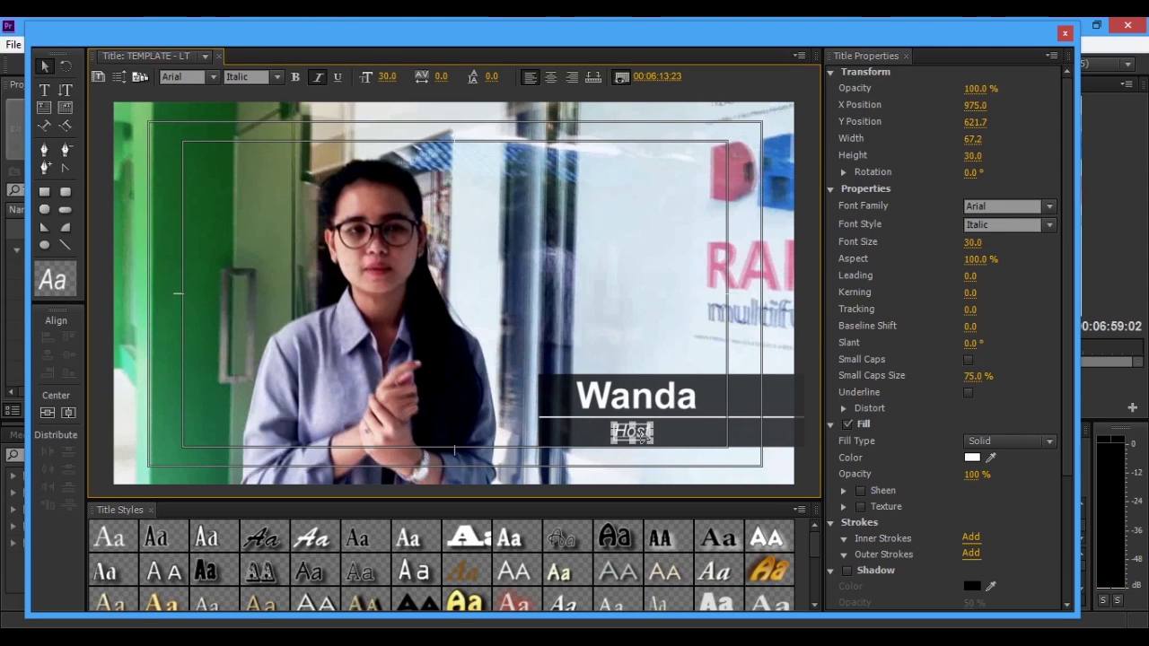
pyautogui.click(628, 269)
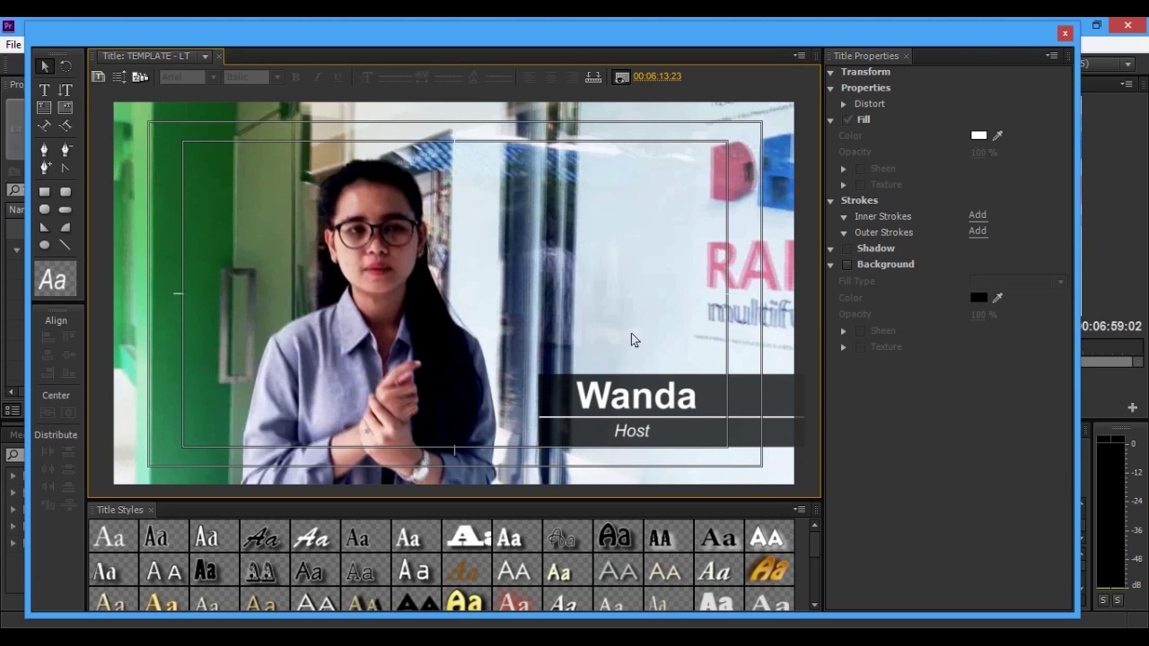
pyautogui.hotkey('ctrl', 's')
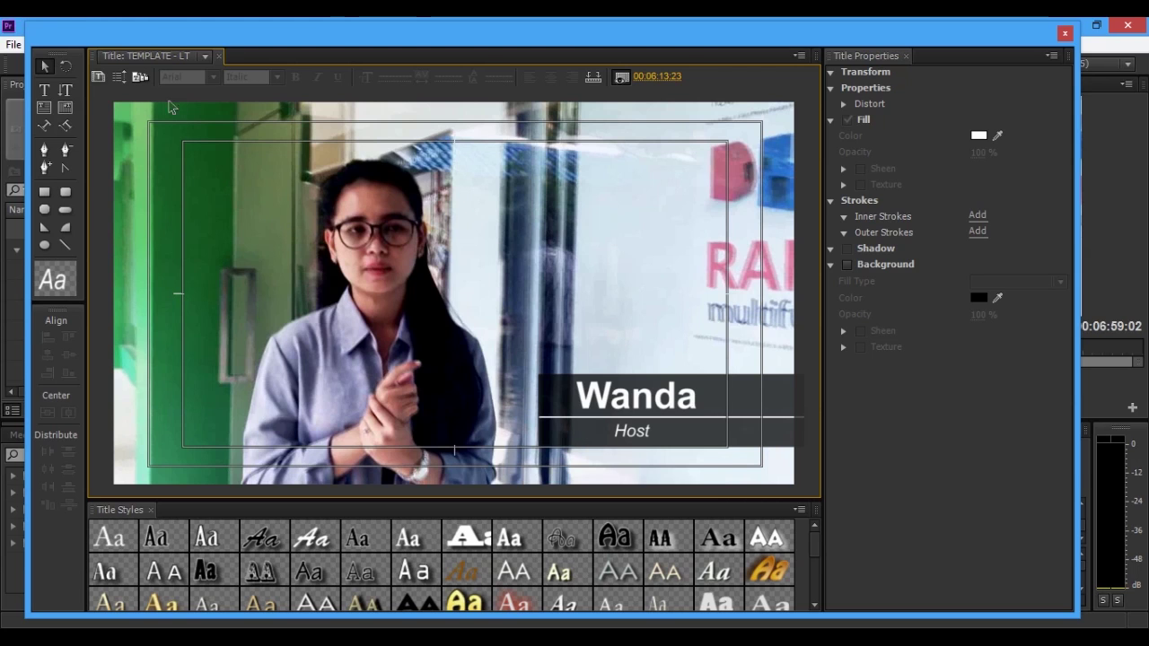
# - Import the current title as a user template named 'TEMPLATE - LT' and close the Titler
pyautogui.click(143, 76)
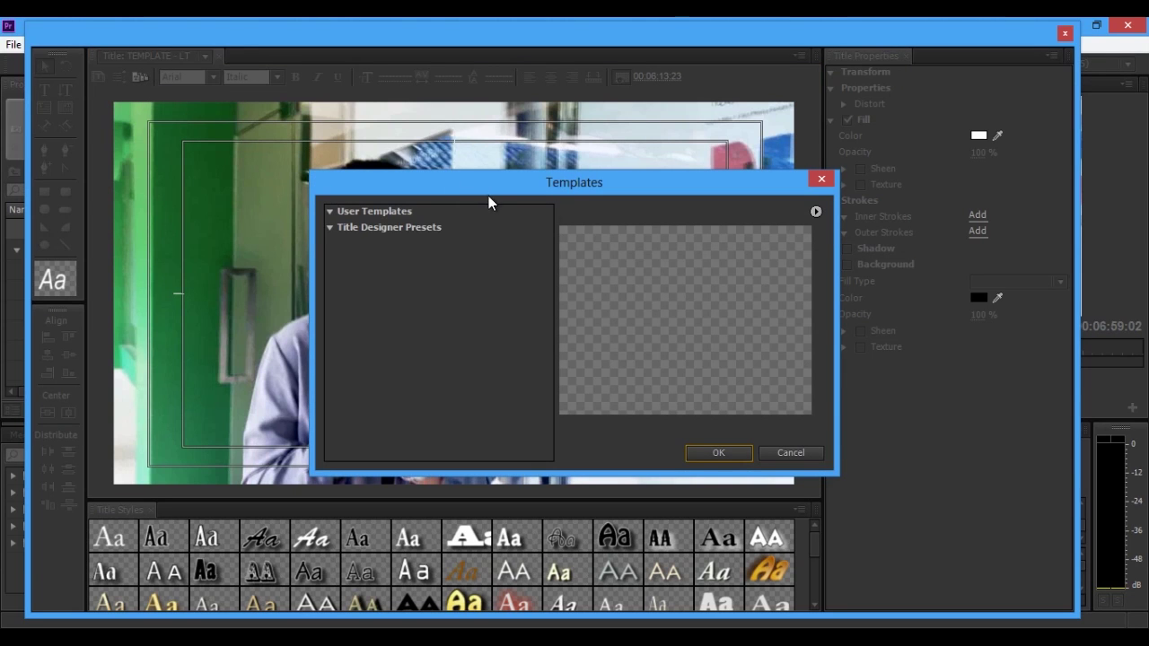
pyautogui.click(816, 213)
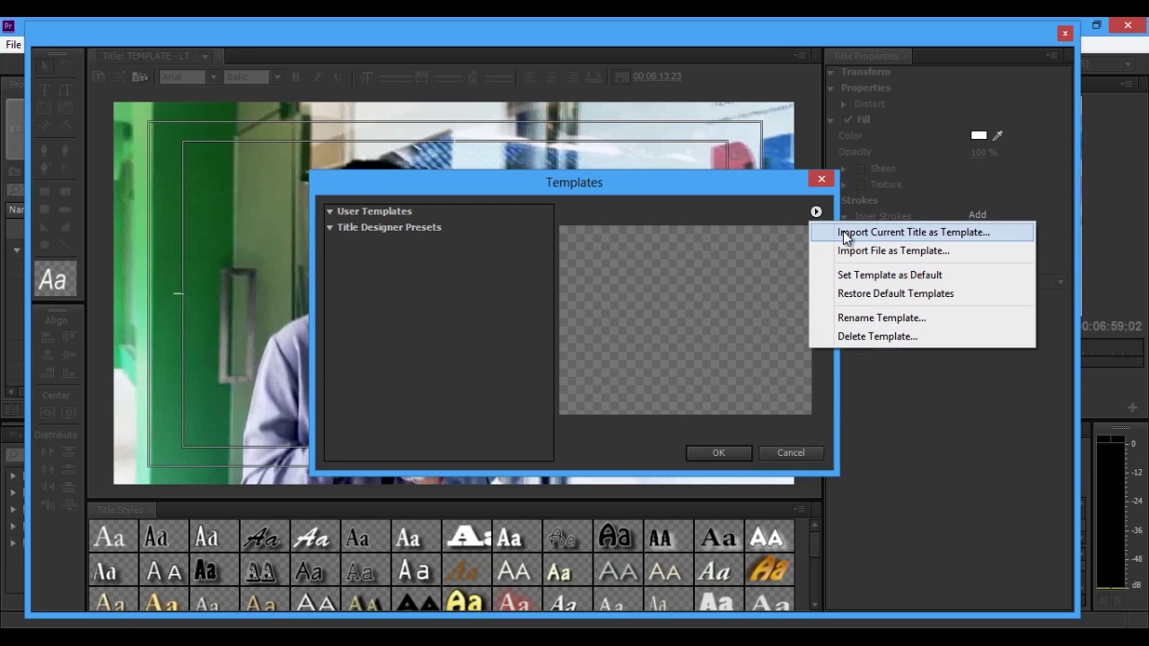
pyautogui.click(844, 233)
pyautogui.click(597, 320)
pyautogui.click(584, 345)
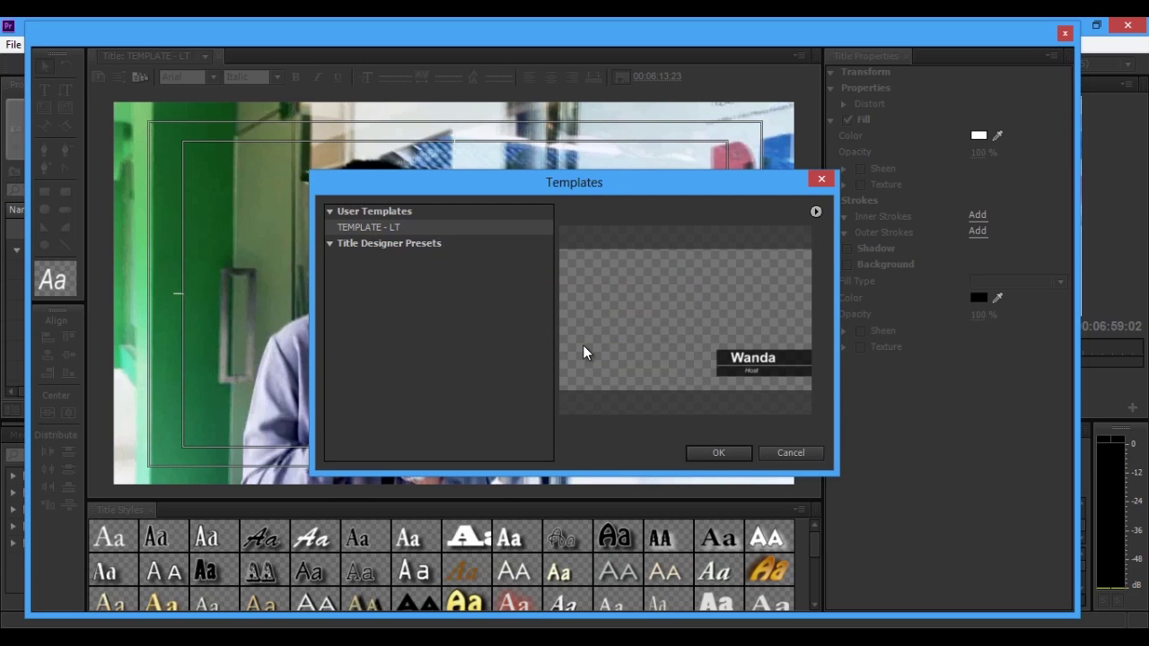
pyautogui.click(716, 452)
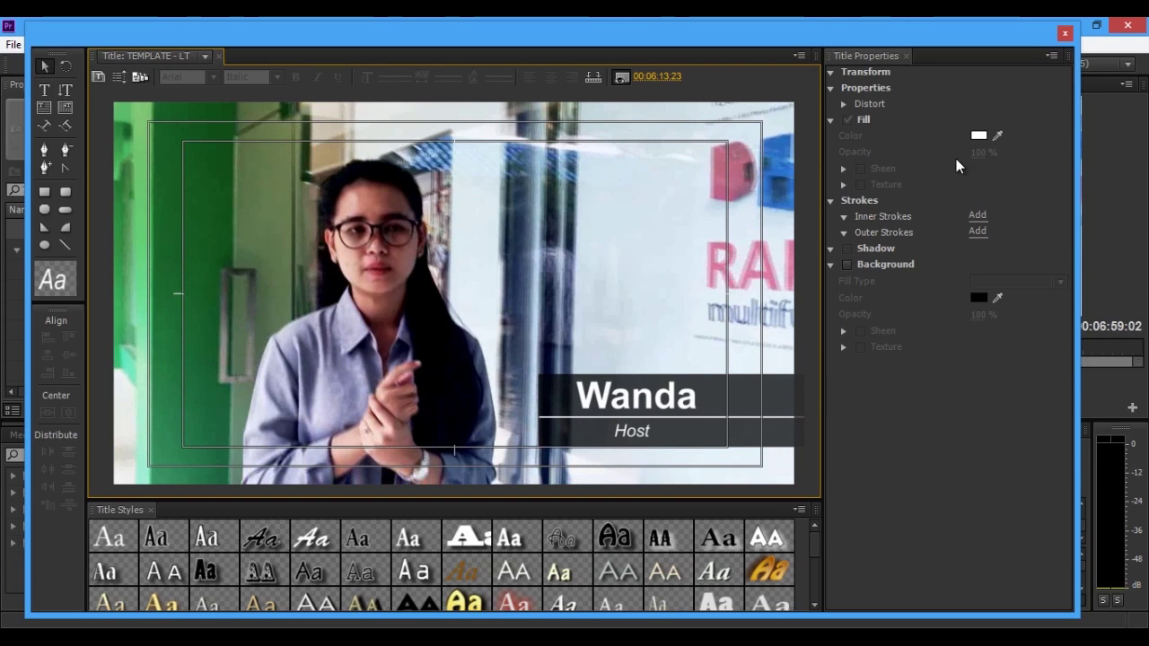
pyautogui.click(1065, 33)
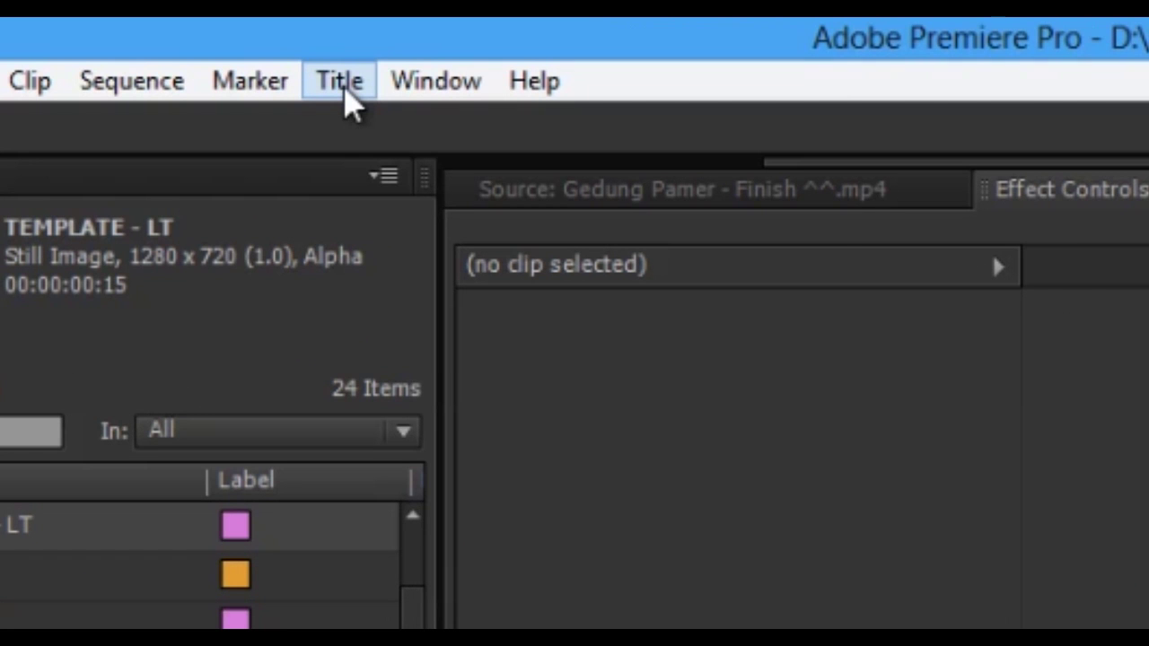
# - Start a new title from a saved template via Title > New Title > Based on Template
pyautogui.click(347, 96)
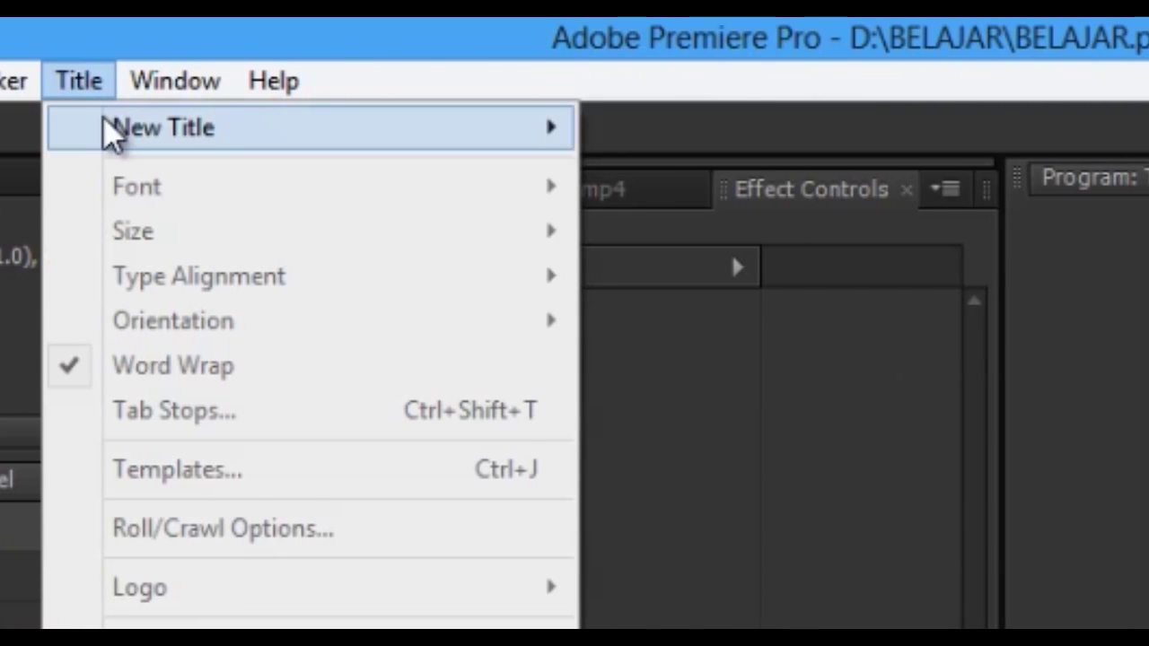
pyautogui.moveTo(110, 134)
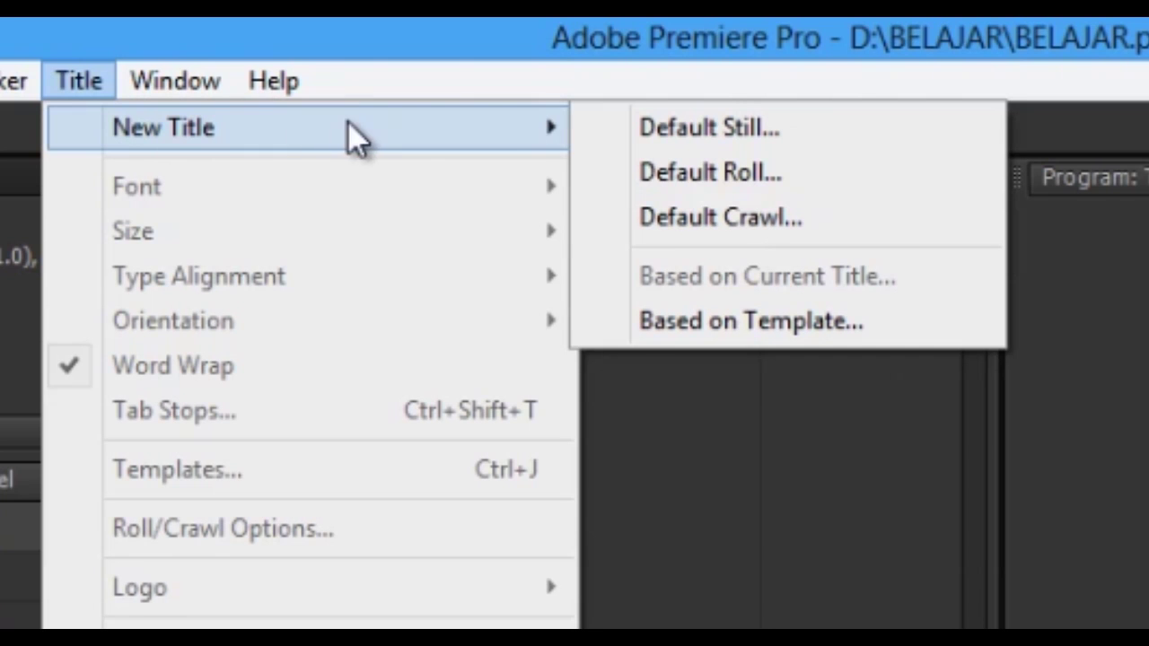
pyautogui.click(692, 323)
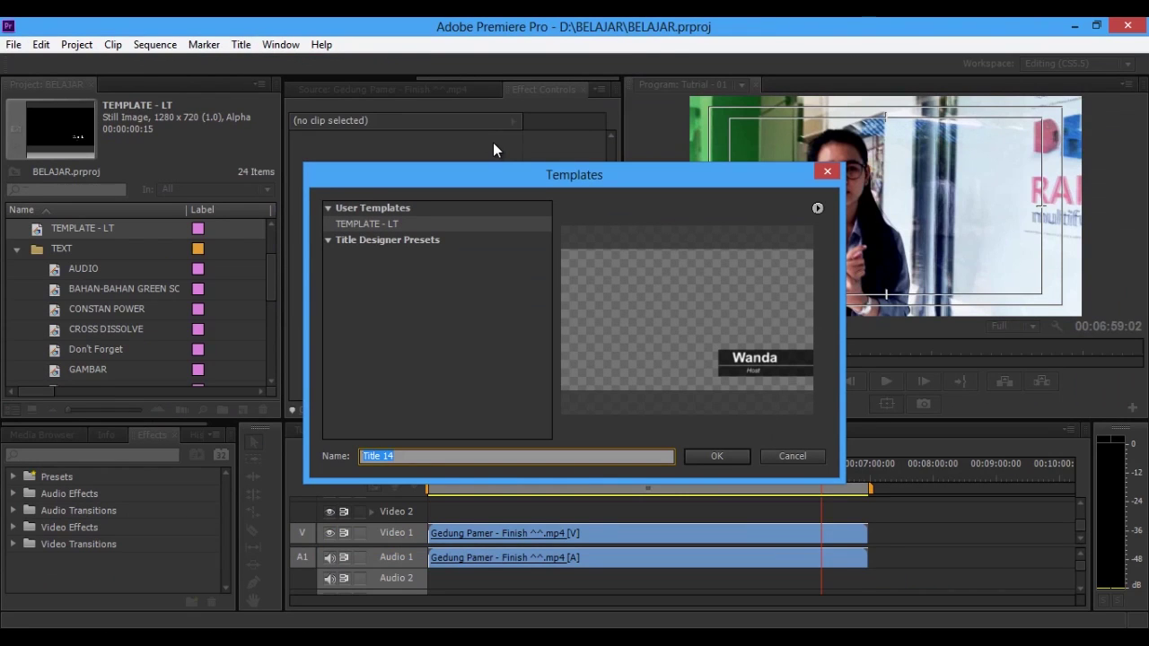
# - Create Title 14 from the User Templates 'TEMPLATE - LT' lower-third
pyautogui.click(422, 242)
pyautogui.click(375, 224)
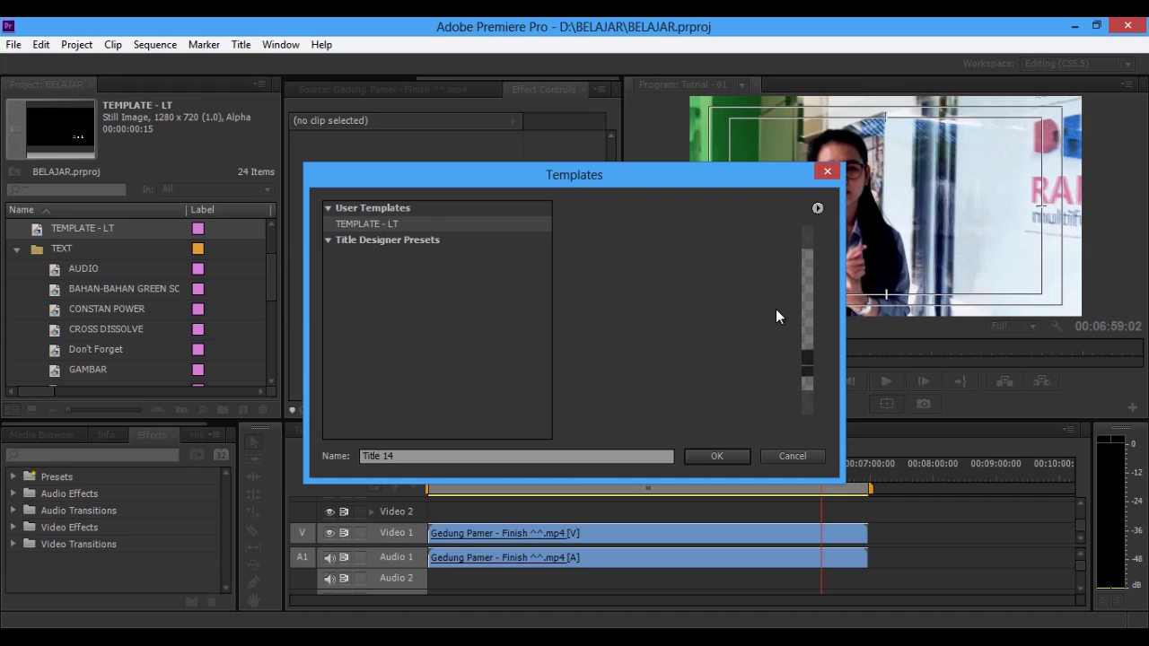
pyautogui.click(431, 243)
pyautogui.click(419, 227)
pyautogui.moveTo(842, 481)
pyautogui.mouseDown()
pyautogui.moveTo(1003, 536)
pyautogui.moveTo(1057, 580)
pyautogui.mouseUp()
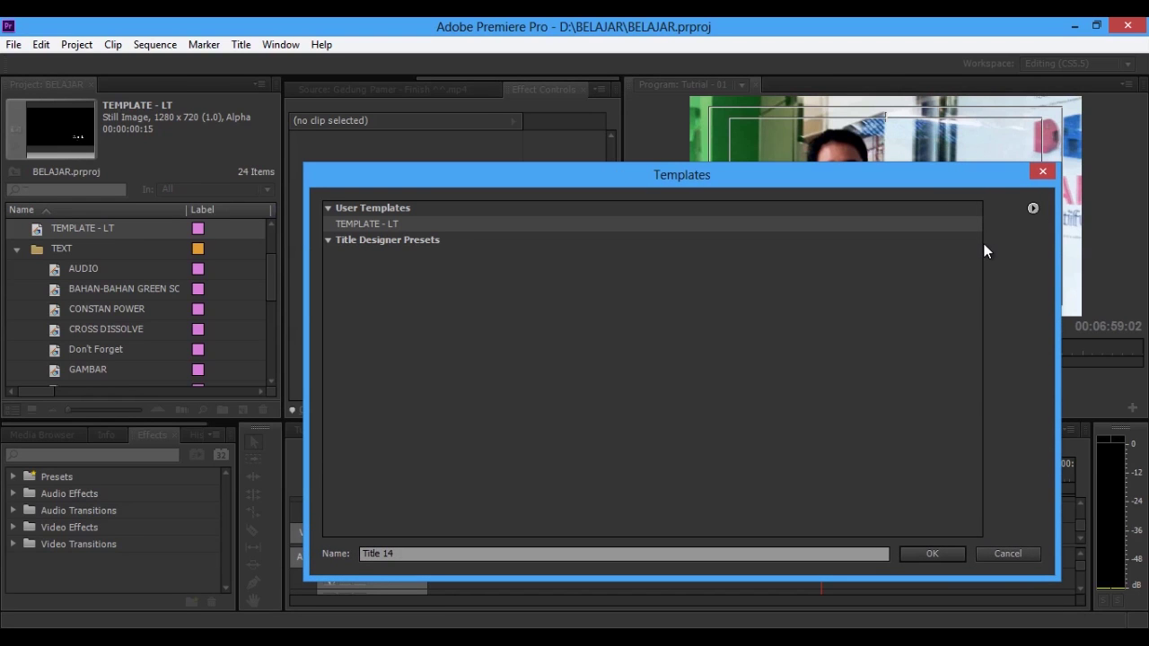
pyautogui.click(950, 245)
pyautogui.click(376, 223)
pyautogui.click(878, 558)
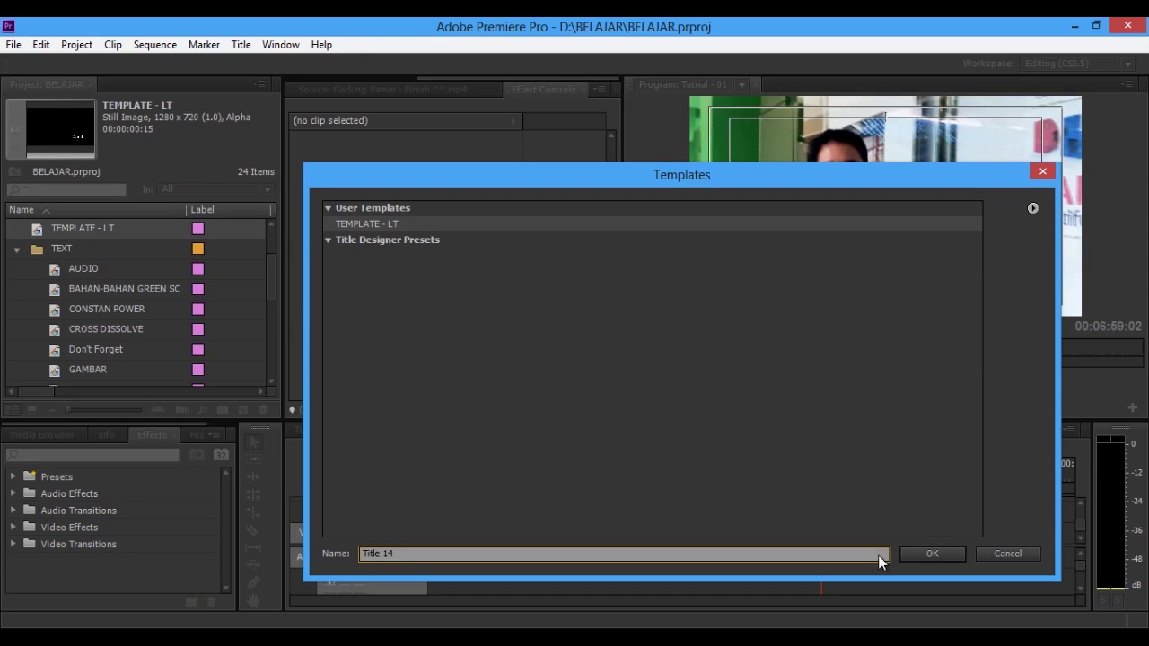
pyautogui.click(940, 554)
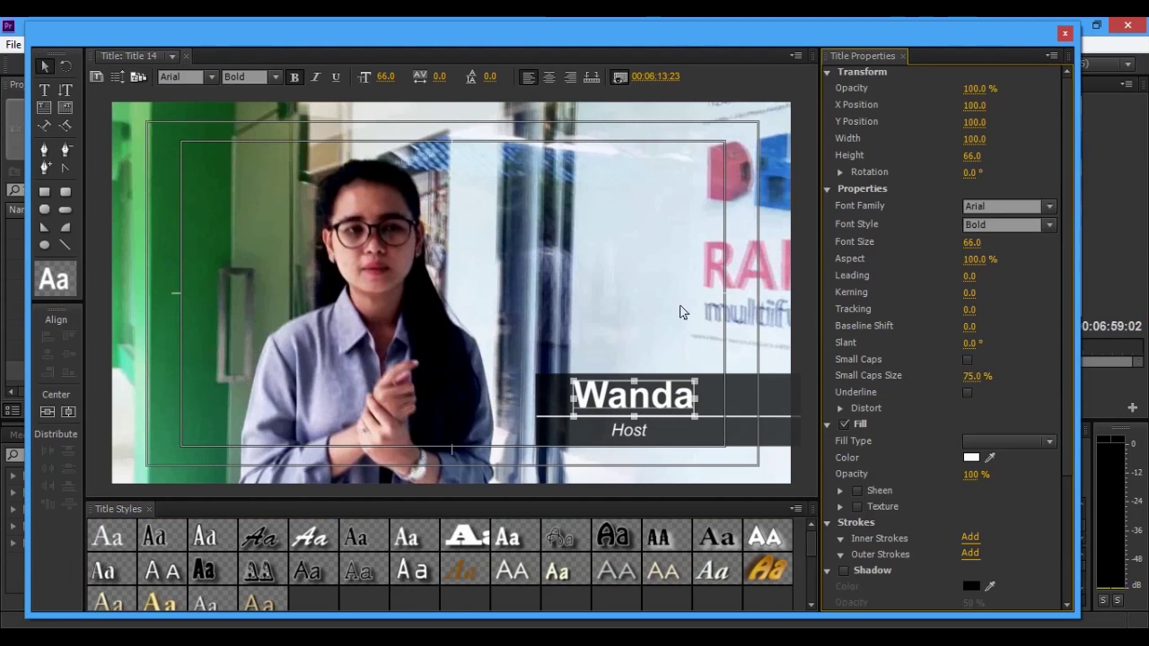
# - Replace the name 'Wanda' with 'Putri' in the lower-third
pyautogui.click(643, 293)
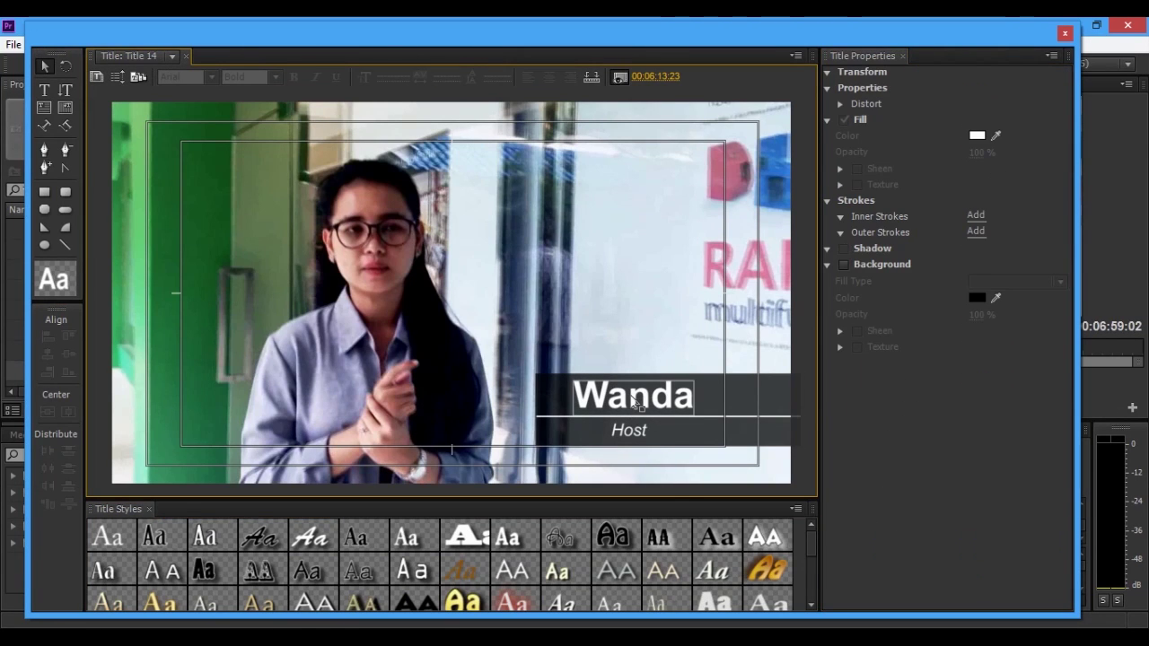
pyautogui.click(635, 402)
pyautogui.doubleClick(633, 396)
pyautogui.doubleClick(632, 394)
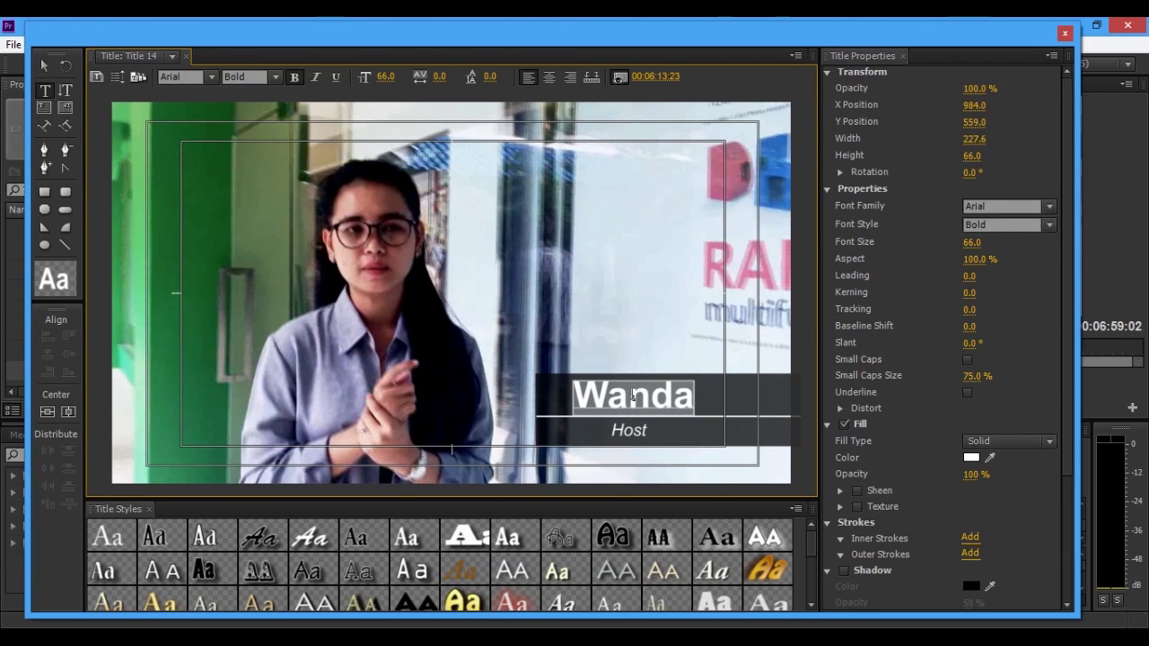
pyautogui.write('Putri')
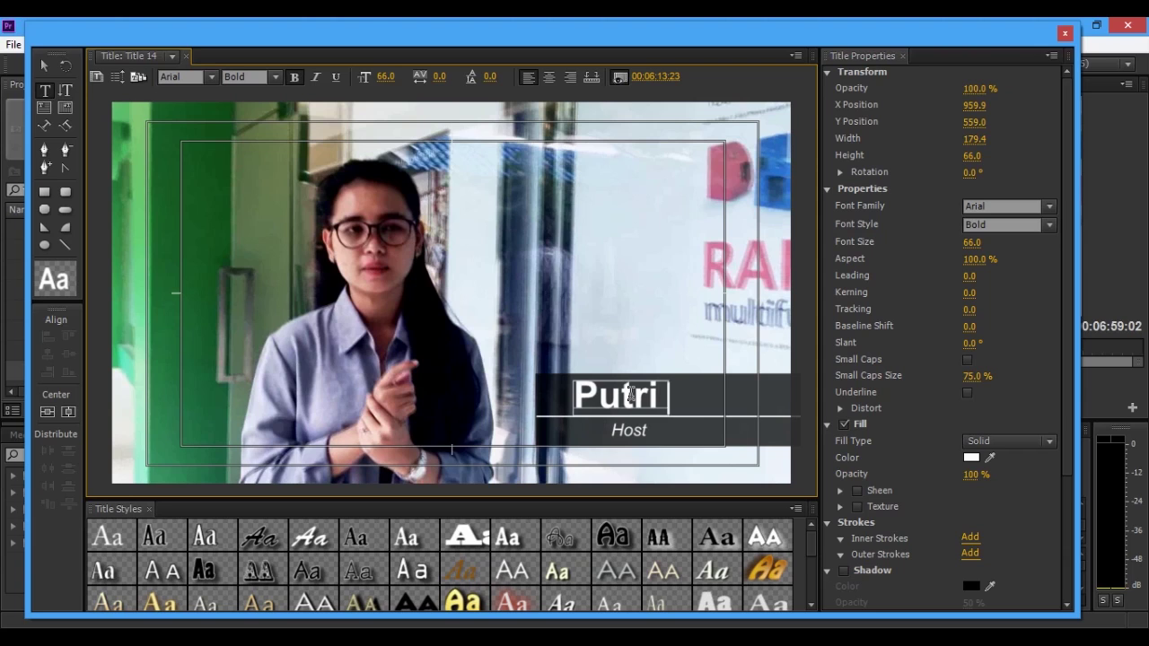
pyautogui.press('BackSpace')
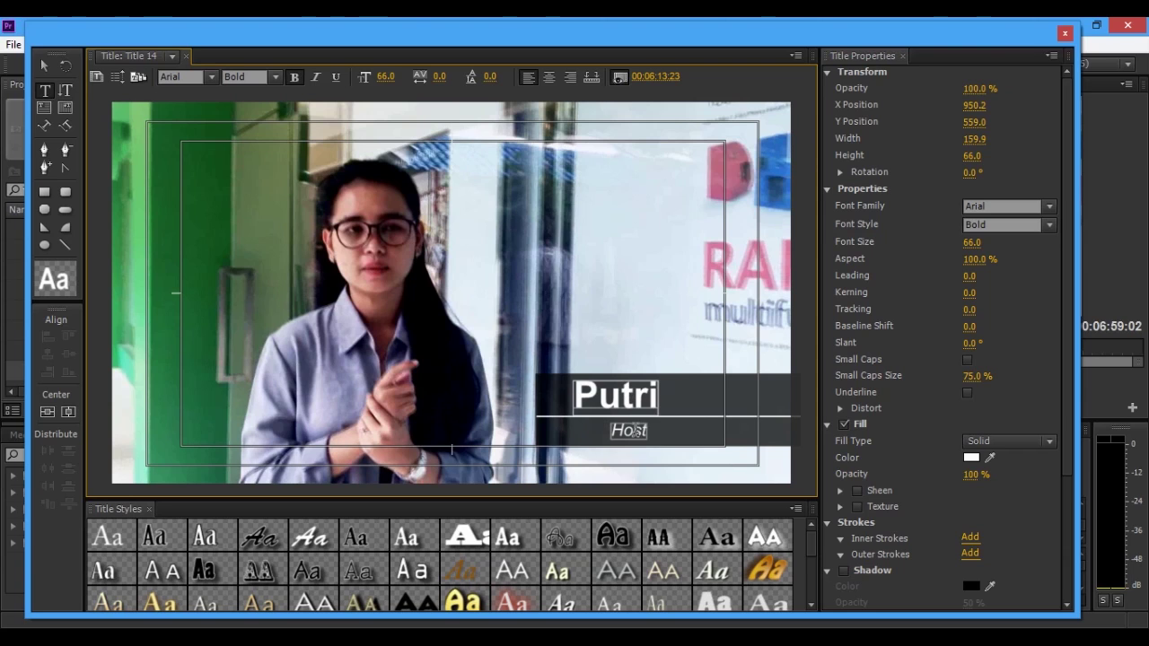
# - Change 'Host' to 'Narasumber', line it up under Putri, and close the Titler
pyautogui.click(634, 431)
pyautogui.doubleClick(633, 431)
pyautogui.write('Nasa')
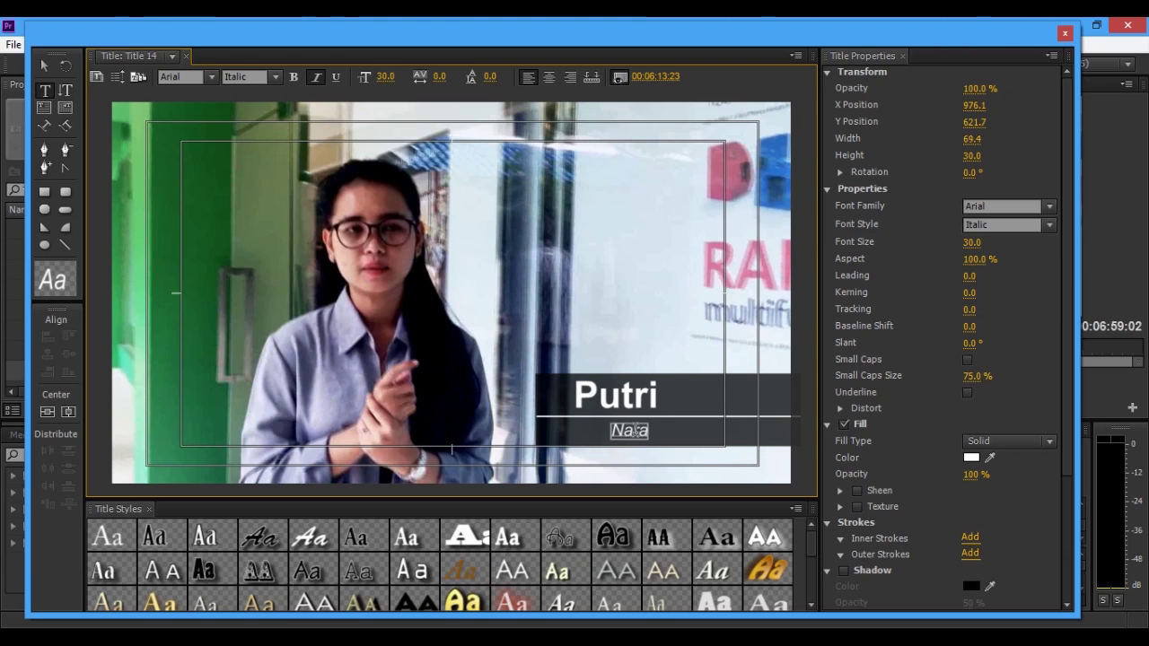
pyautogui.write('sumber')
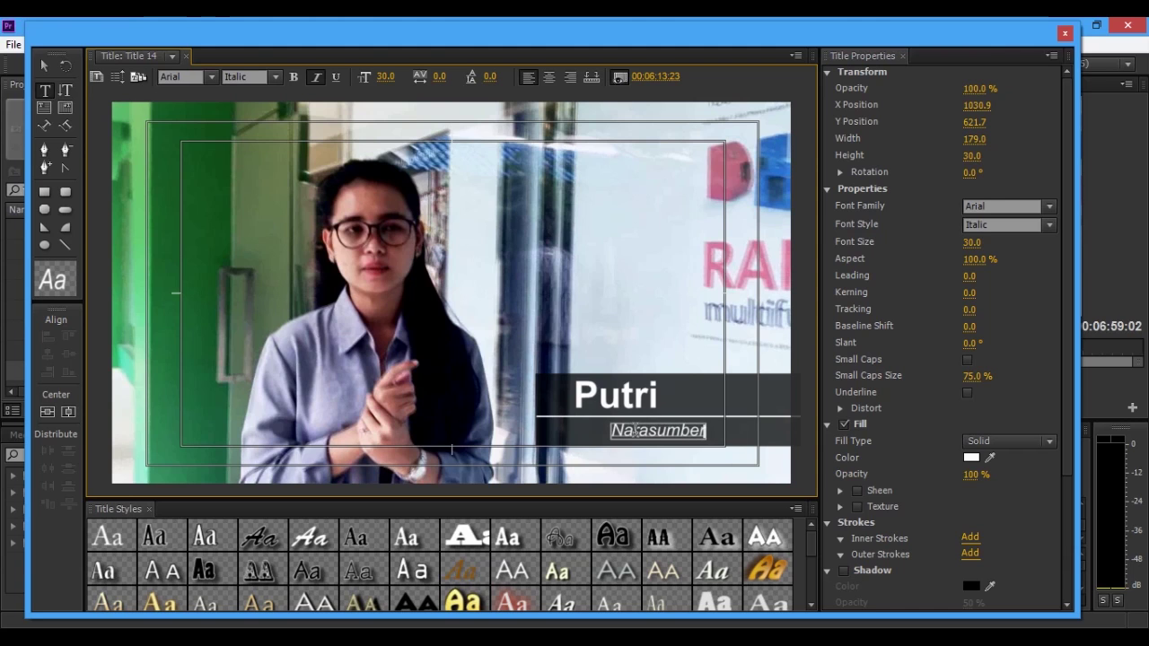
pyautogui.click(45, 65)
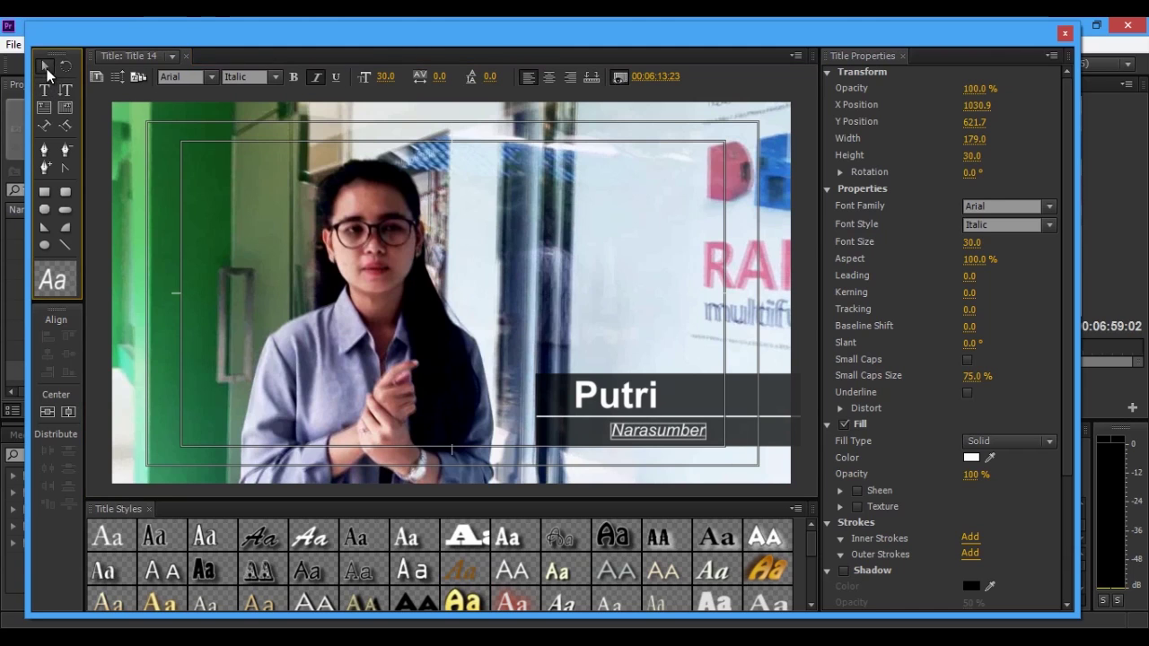
pyautogui.moveTo(978, 105); pyautogui.dragTo(908, 118)
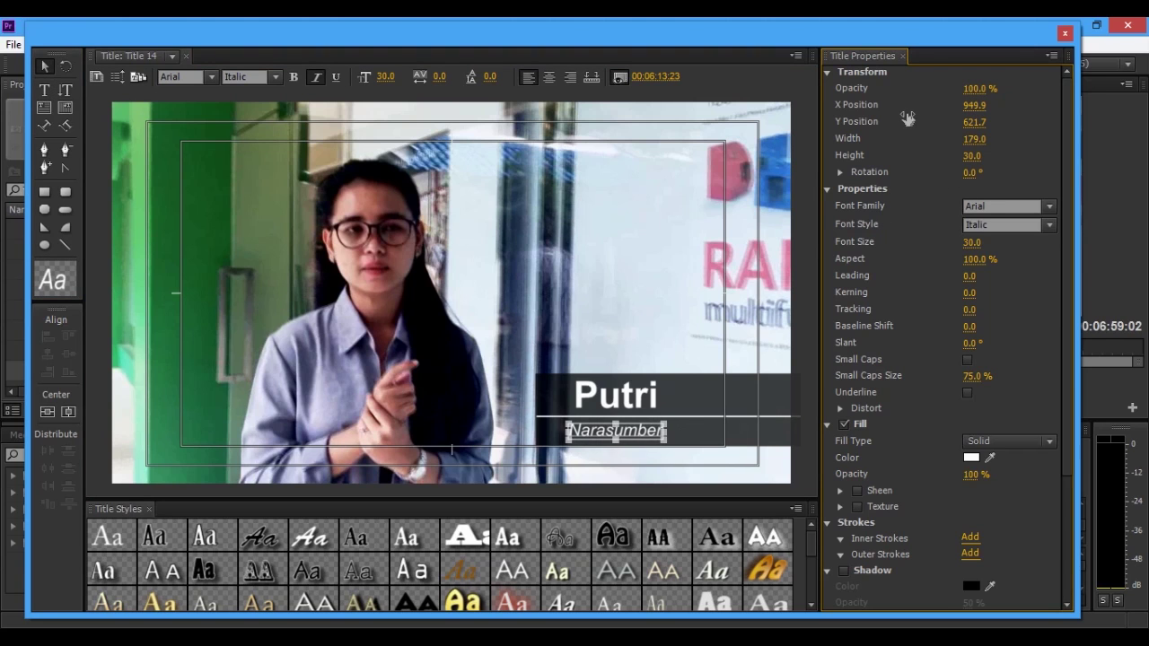
pyautogui.click(658, 230)
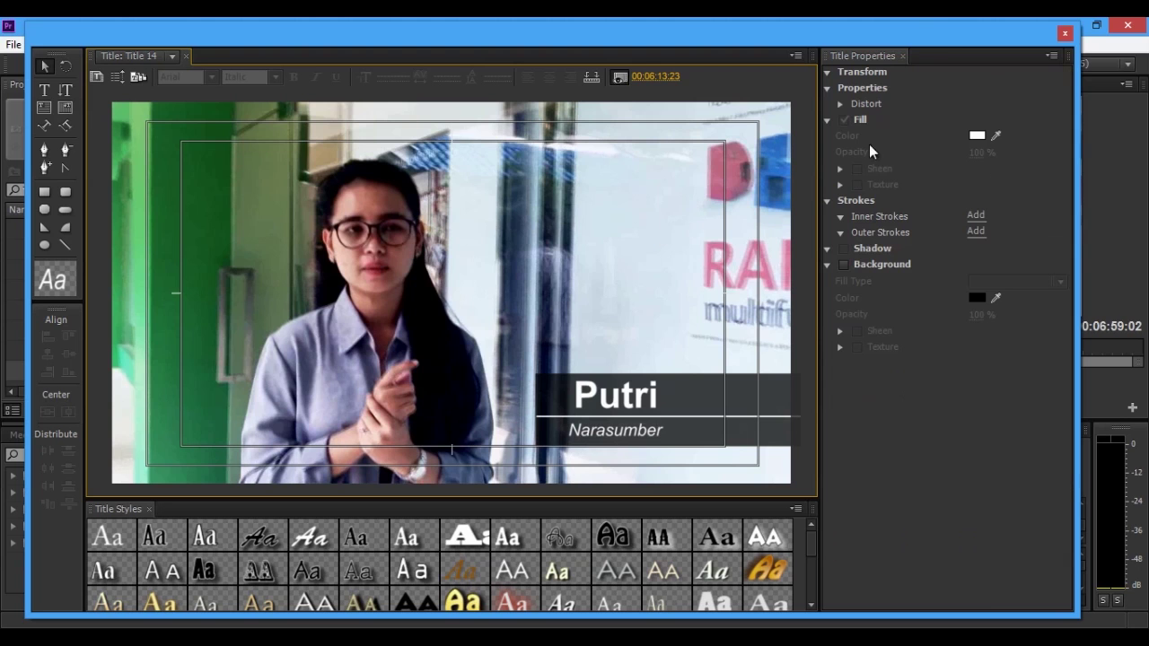
pyautogui.click(1064, 37)
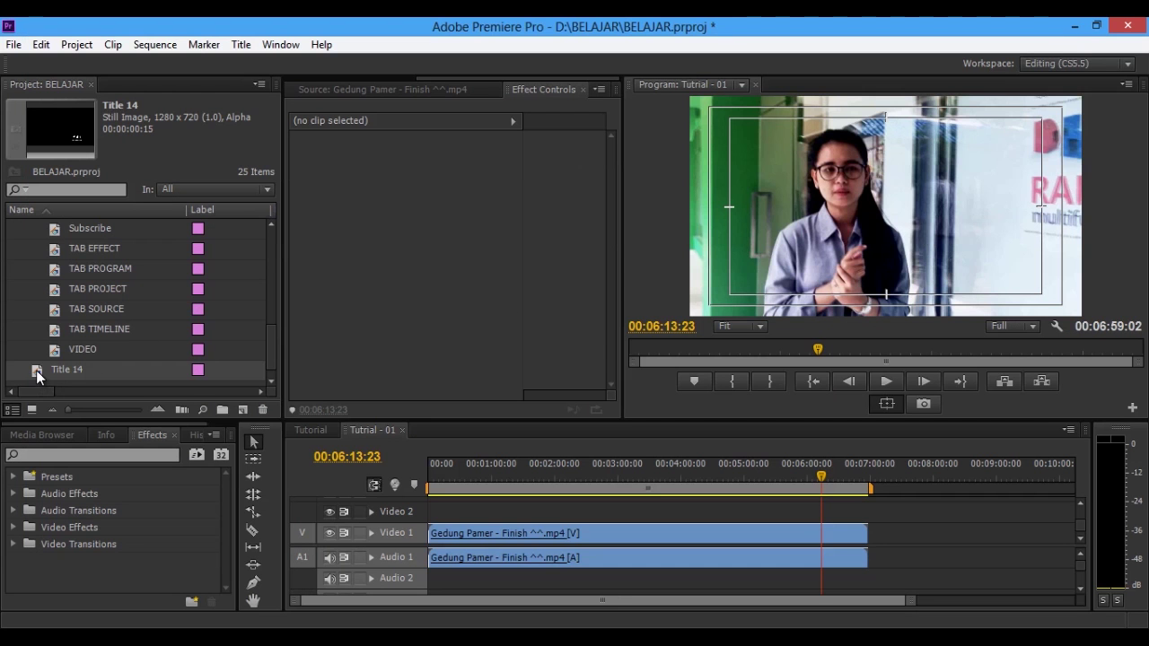
# - Place Title 14 on Video 2 at 00:06:13:23 over the interview and select it
pyautogui.moveTo(37, 375); pyautogui.dragTo(846, 512)
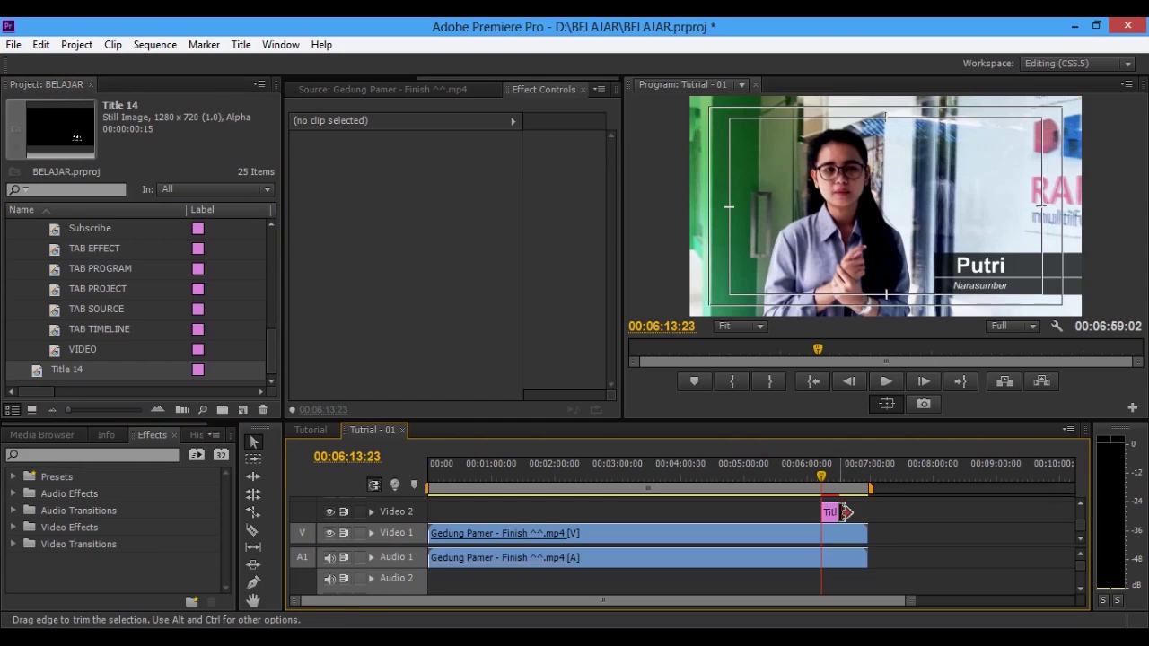
pyautogui.press('=')
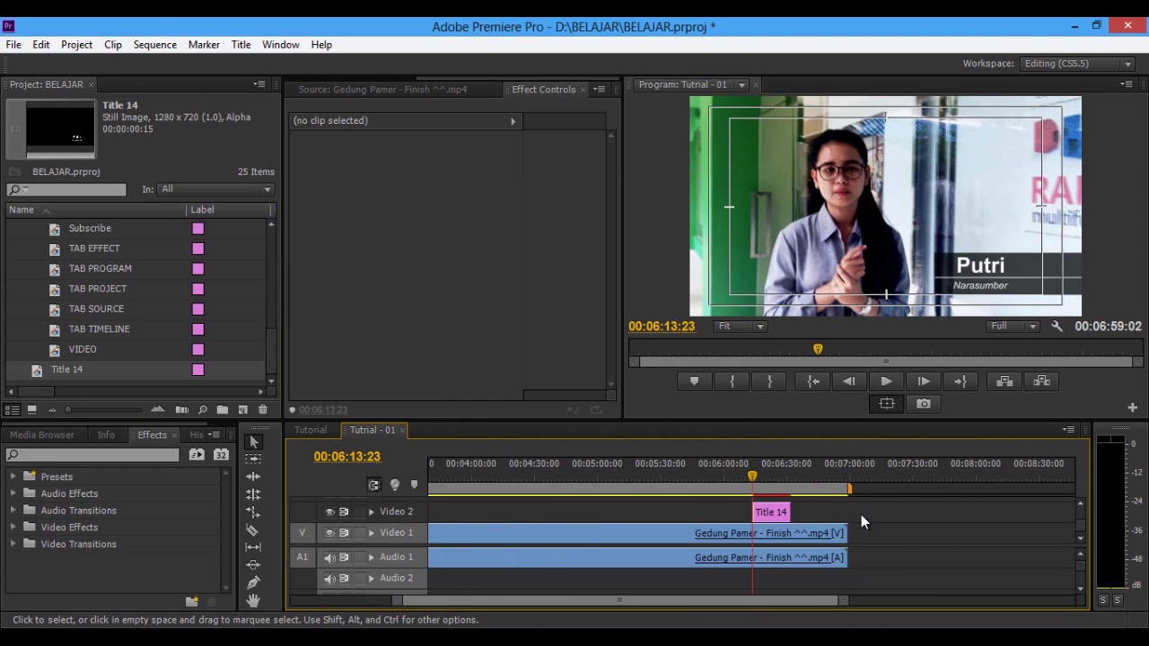
pyautogui.press('=')
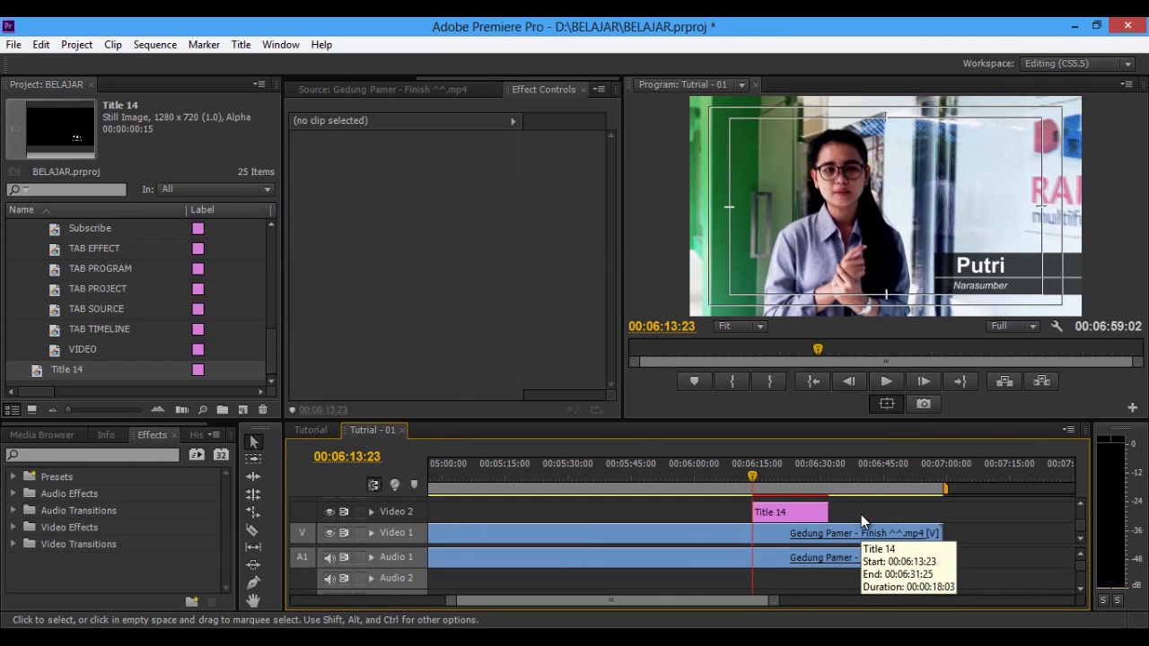
pyautogui.click(804, 513)
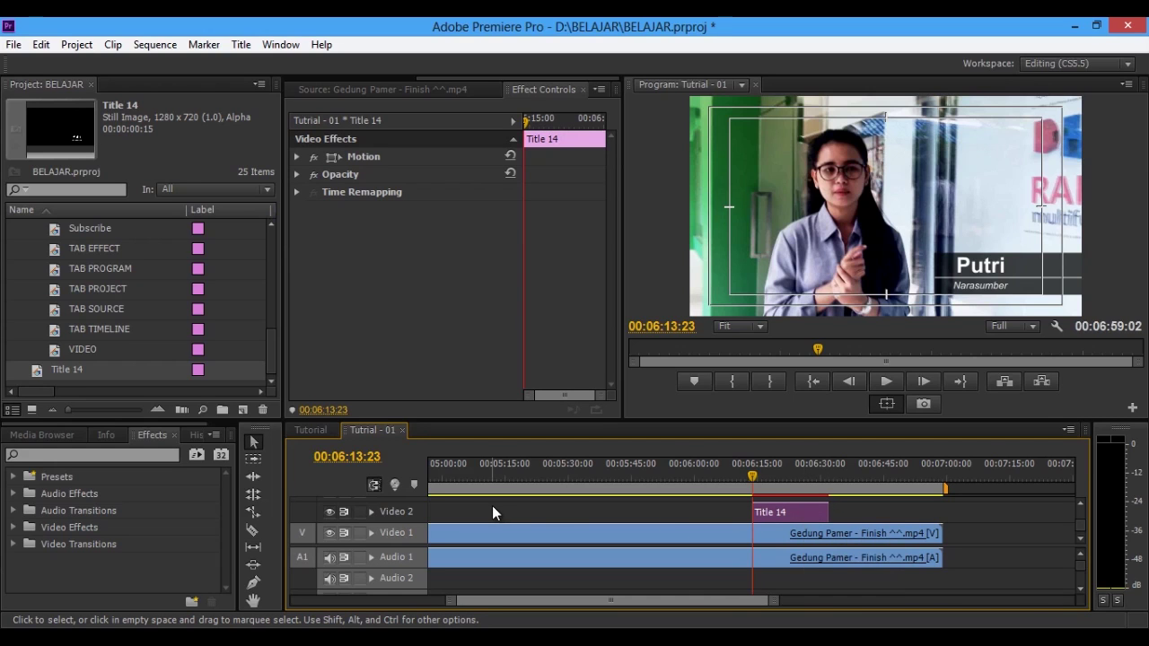
# - Add a Push transition to the start of Title 14
pyautogui.click(142, 454)
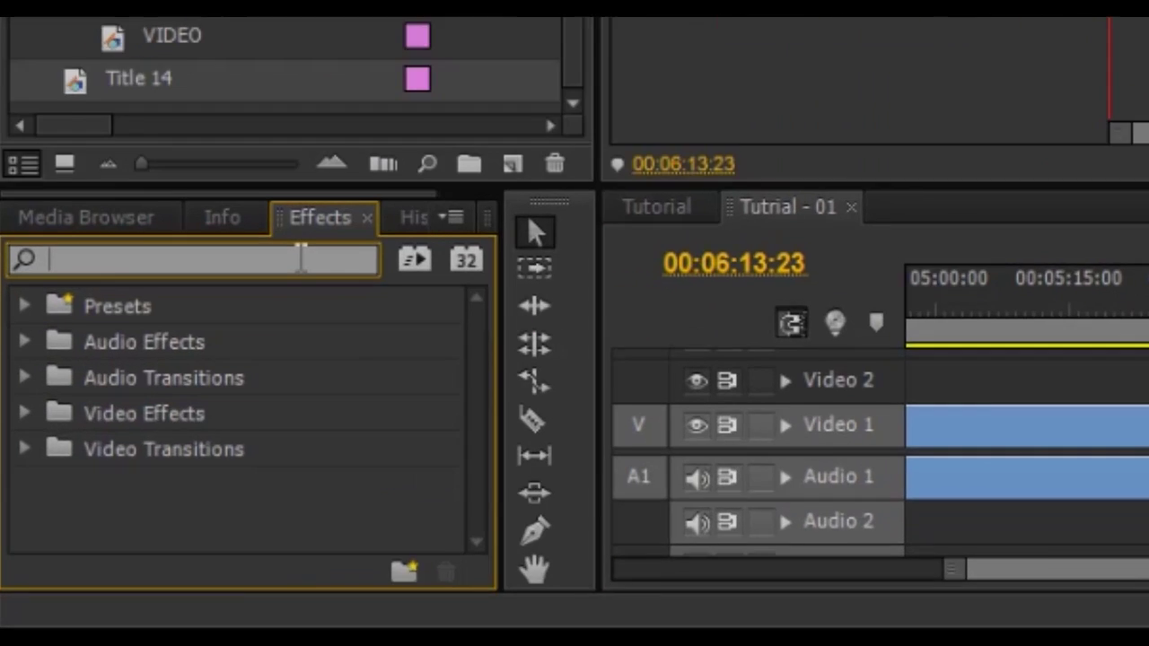
pyautogui.write('push')
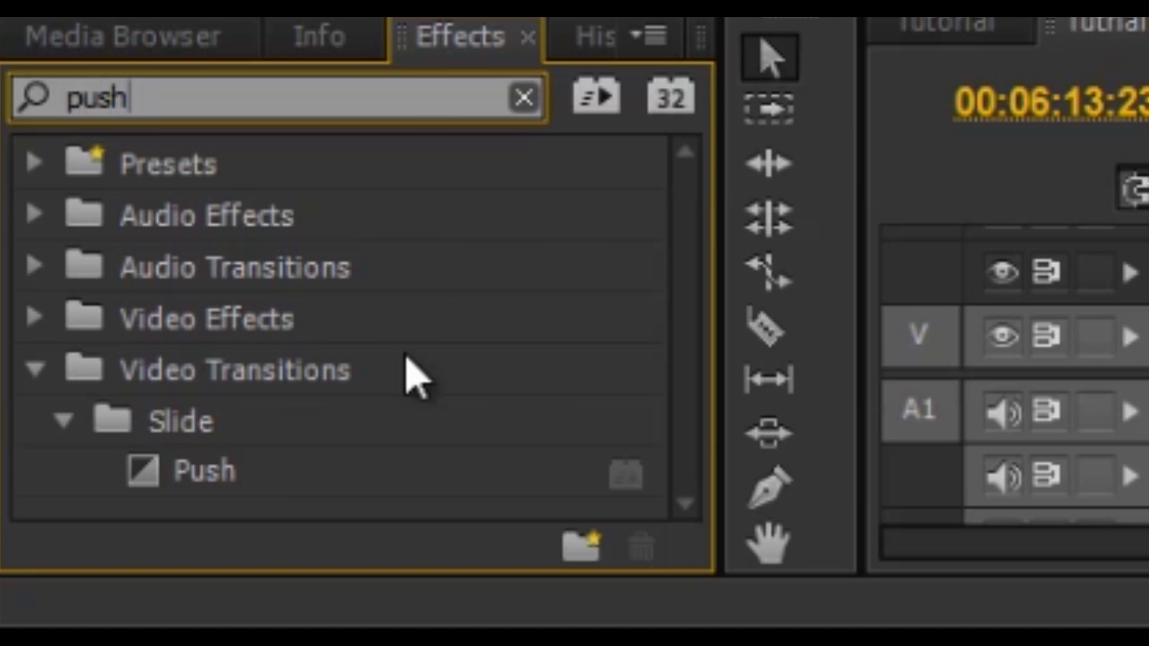
pyautogui.moveTo(201, 474)
pyautogui.mouseDown()
pyautogui.moveTo(933, 270)
pyautogui.moveTo(433, 272)
pyautogui.mouseUp()
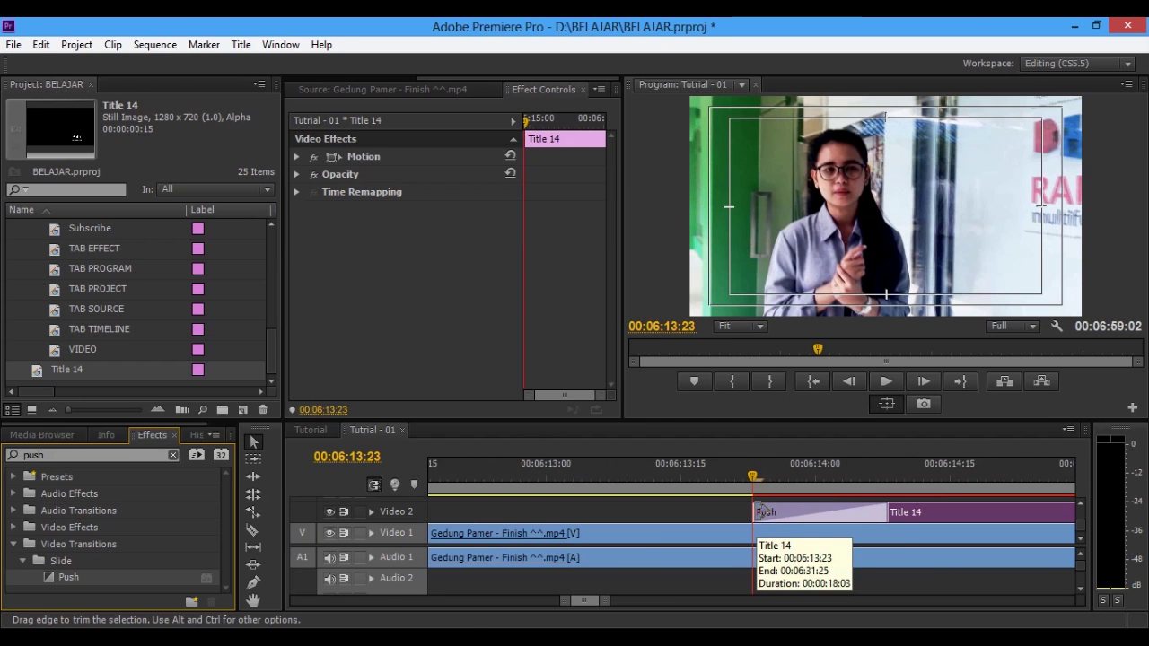
pyautogui.moveTo(754, 483)
pyautogui.mouseDown()
pyautogui.moveTo(903, 485)
pyautogui.moveTo(835, 482)
pyautogui.mouseUp()
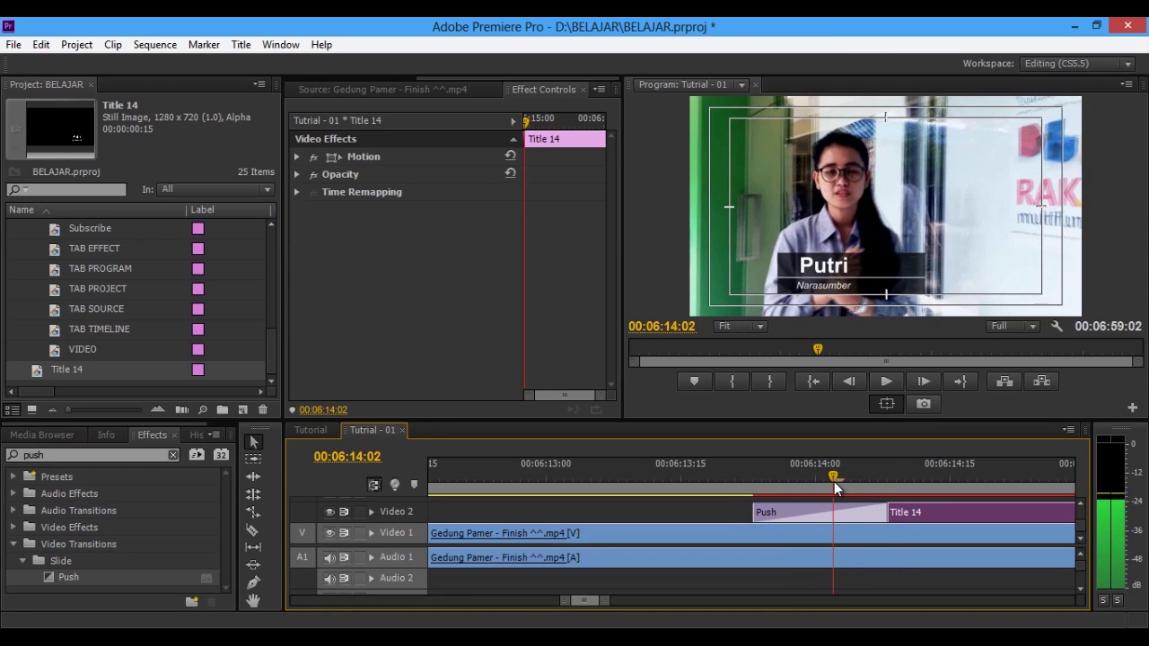
# - Make the opening Push transition move vertically and scrub to check it
pyautogui.click(296, 157)
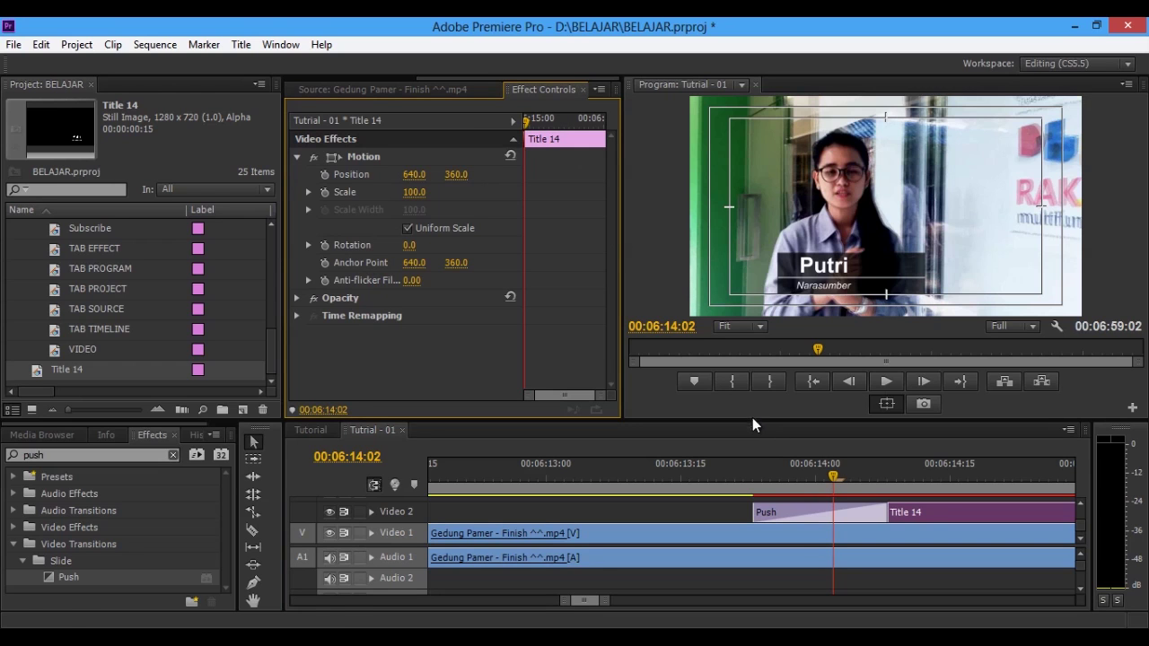
pyautogui.click(802, 511)
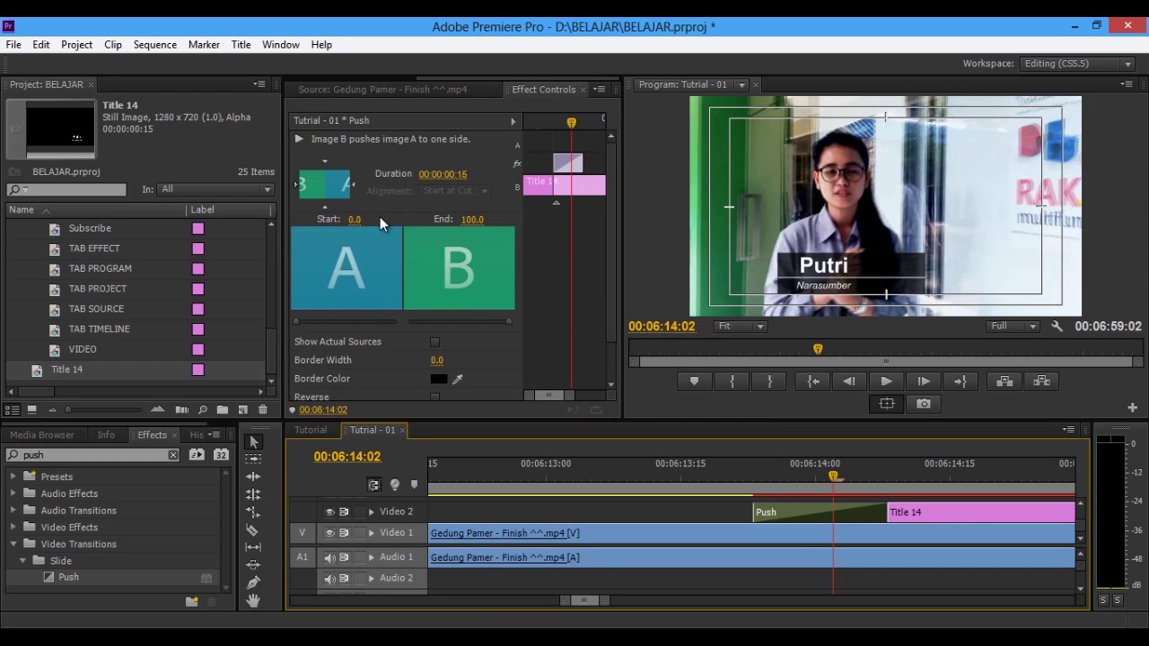
pyautogui.click(326, 206)
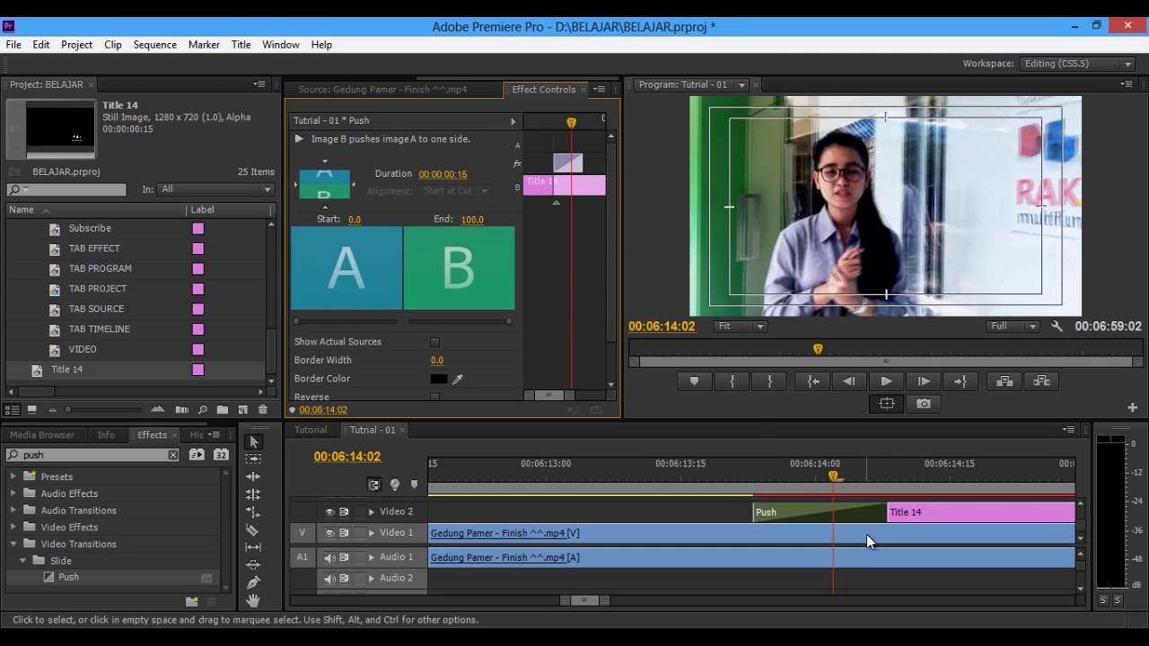
pyautogui.moveTo(754, 475)
pyautogui.mouseDown()
pyautogui.moveTo(918, 487)
pyautogui.moveTo(754, 491)
pyautogui.mouseUp()
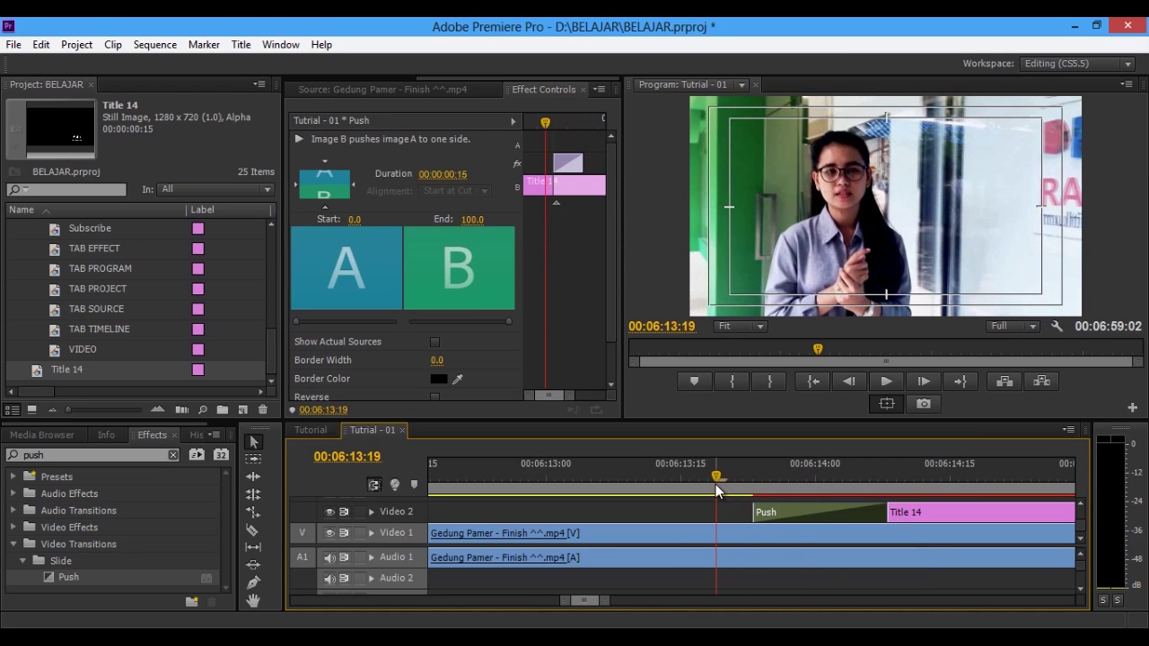
# - Zoom the timeline out and play the sequence to review the title
pyautogui.press('-')
pyautogui.press('-')
pyautogui.press('-')
pyautogui.press('-')
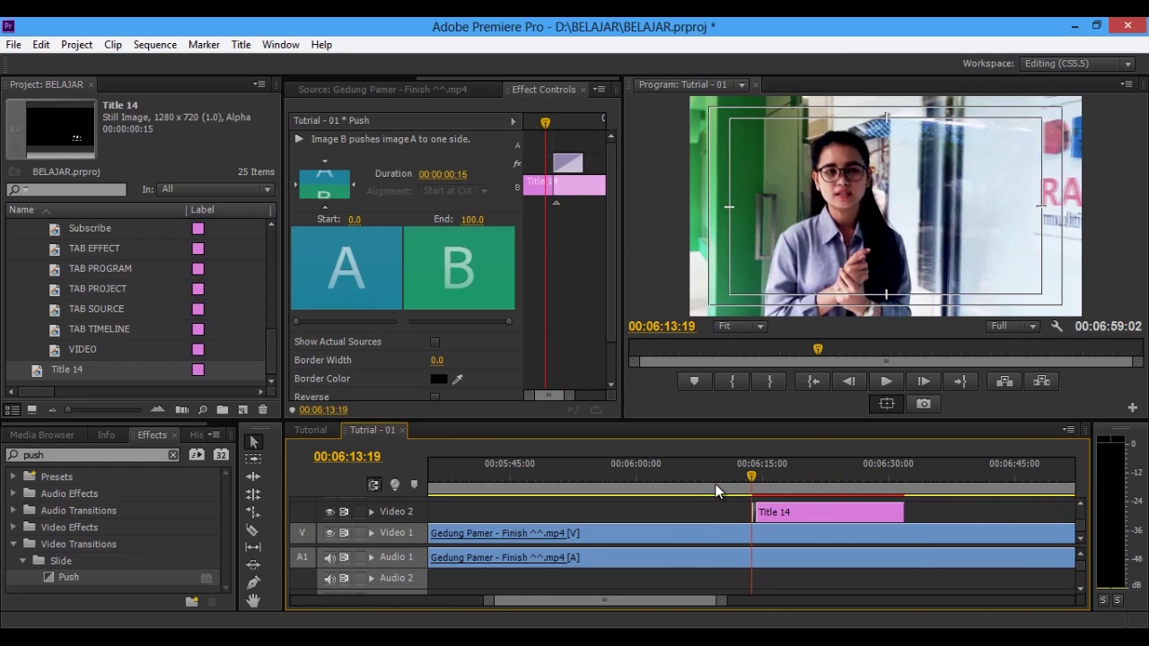
pyautogui.press('space')
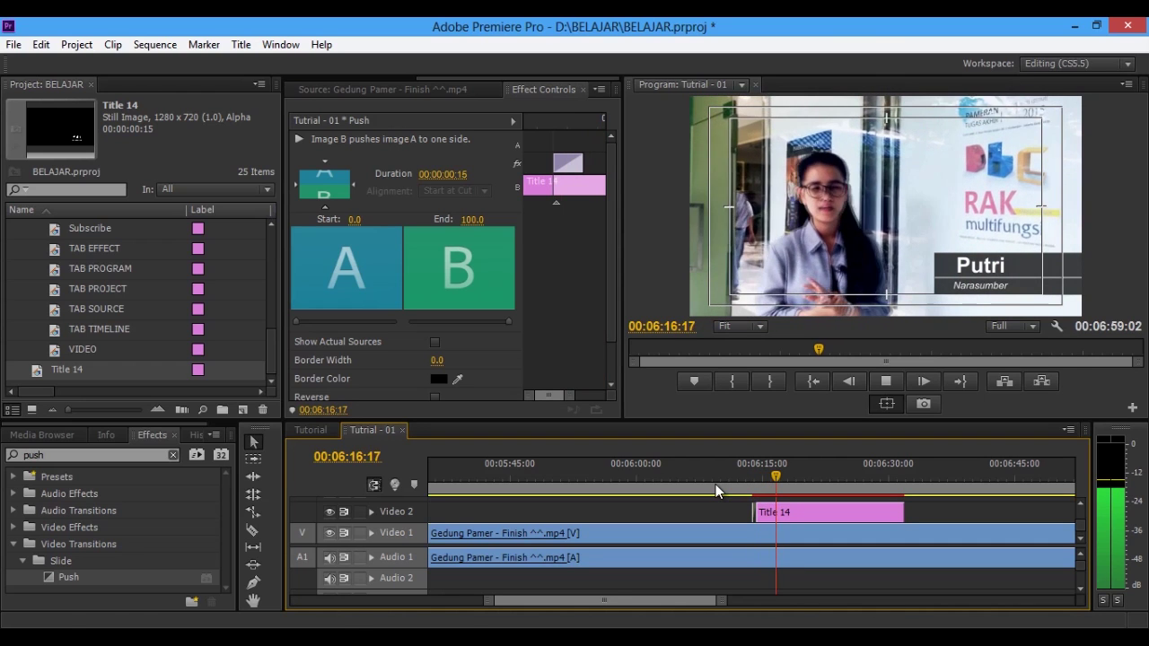
pyautogui.press('space')
# - Trim Title 14 to end at 06:18:15 and add a Push transition at its end
pyautogui.click(792, 475)
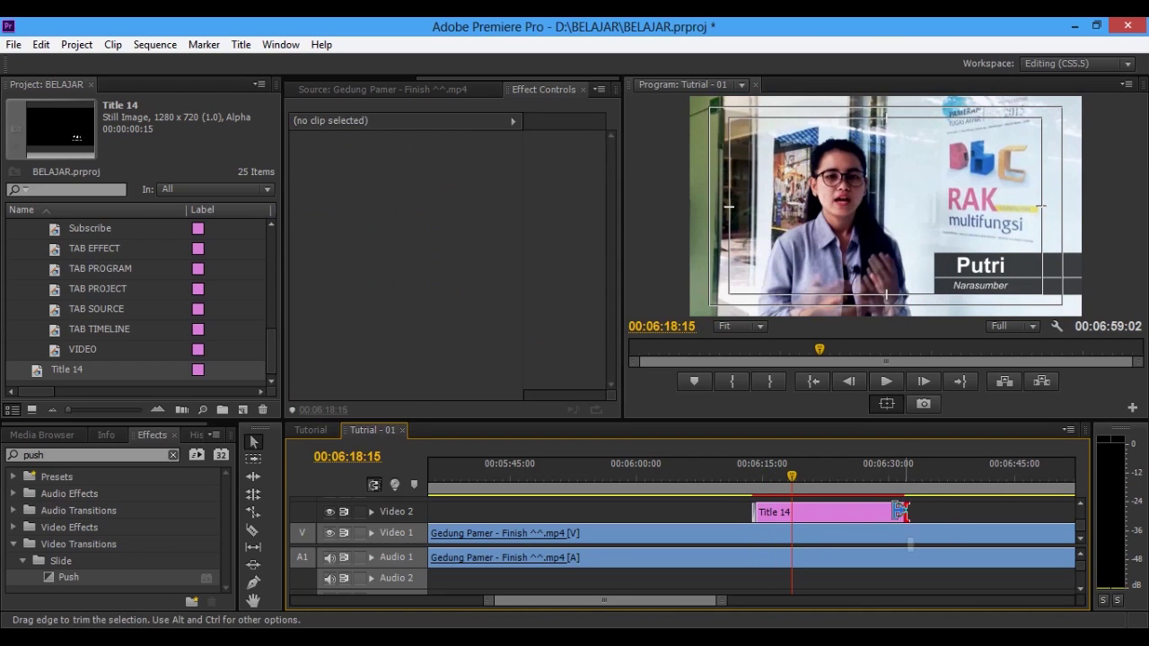
pyautogui.moveTo(906, 512); pyautogui.dragTo(791, 512)
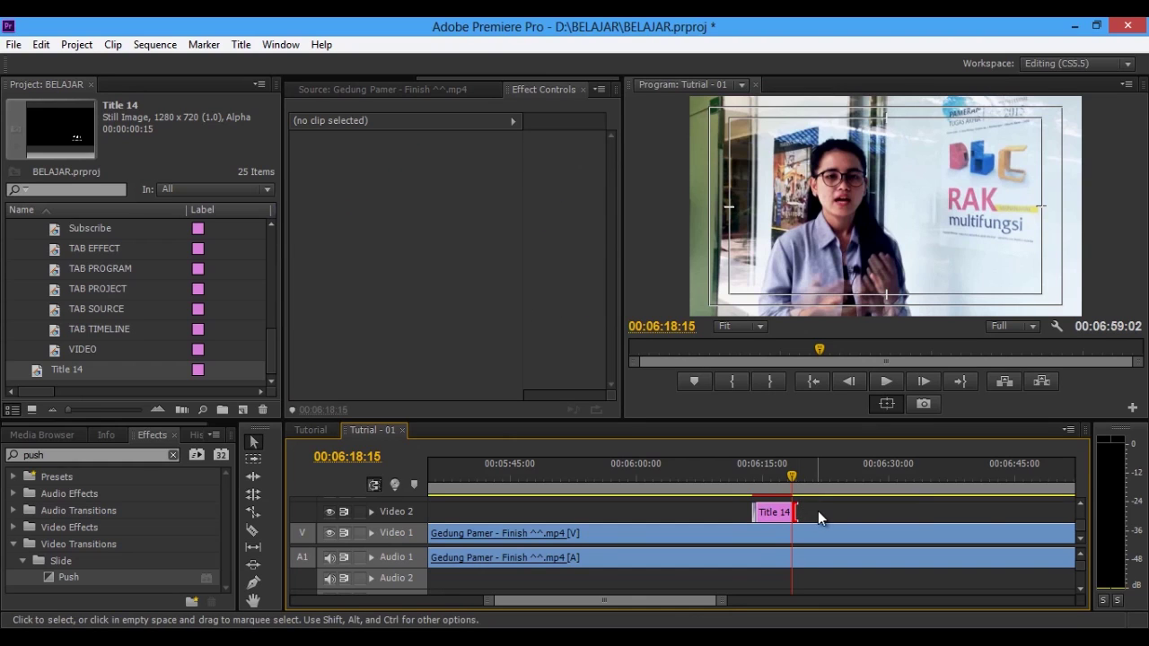
pyautogui.press('=')
pyautogui.press('=')
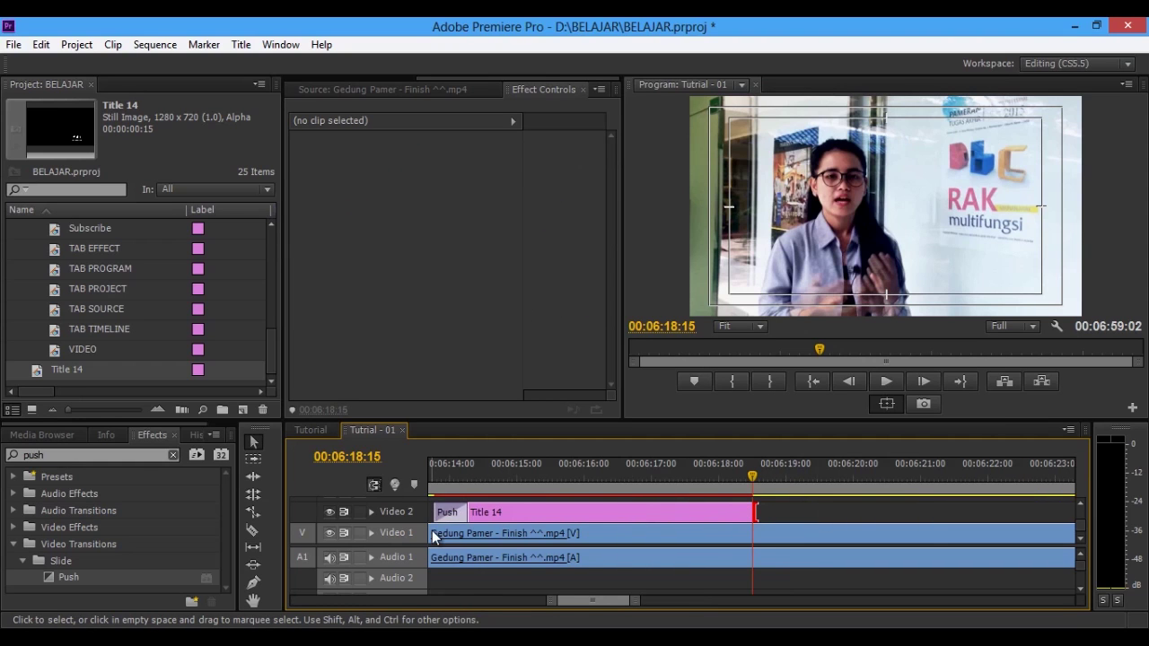
pyautogui.moveTo(81, 583); pyautogui.dragTo(741, 513)
# - Make the ending Push transition vertical and play back the title's exit
pyautogui.click(742, 512)
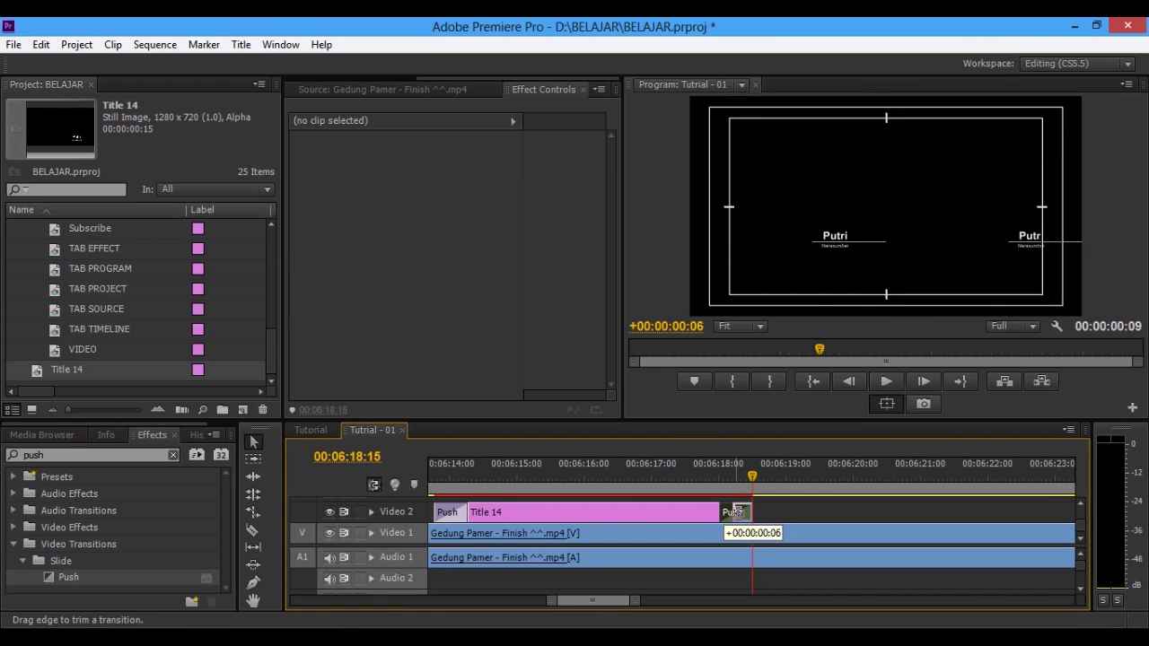
pyautogui.click(325, 205)
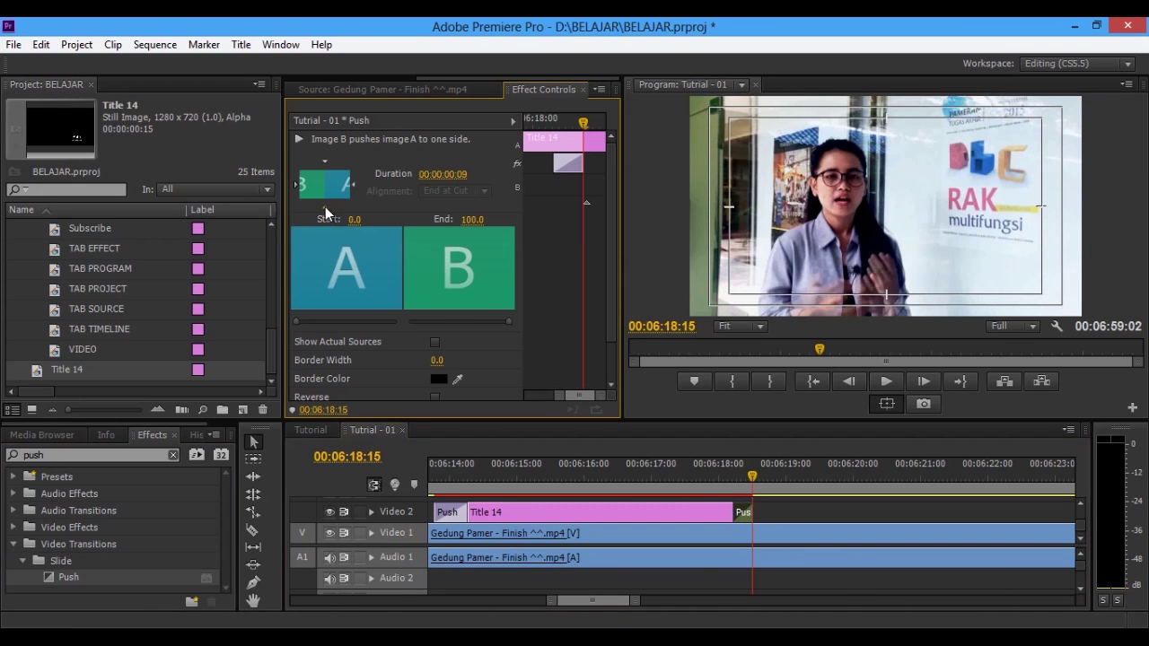
pyautogui.click(709, 477)
pyautogui.click(798, 515)
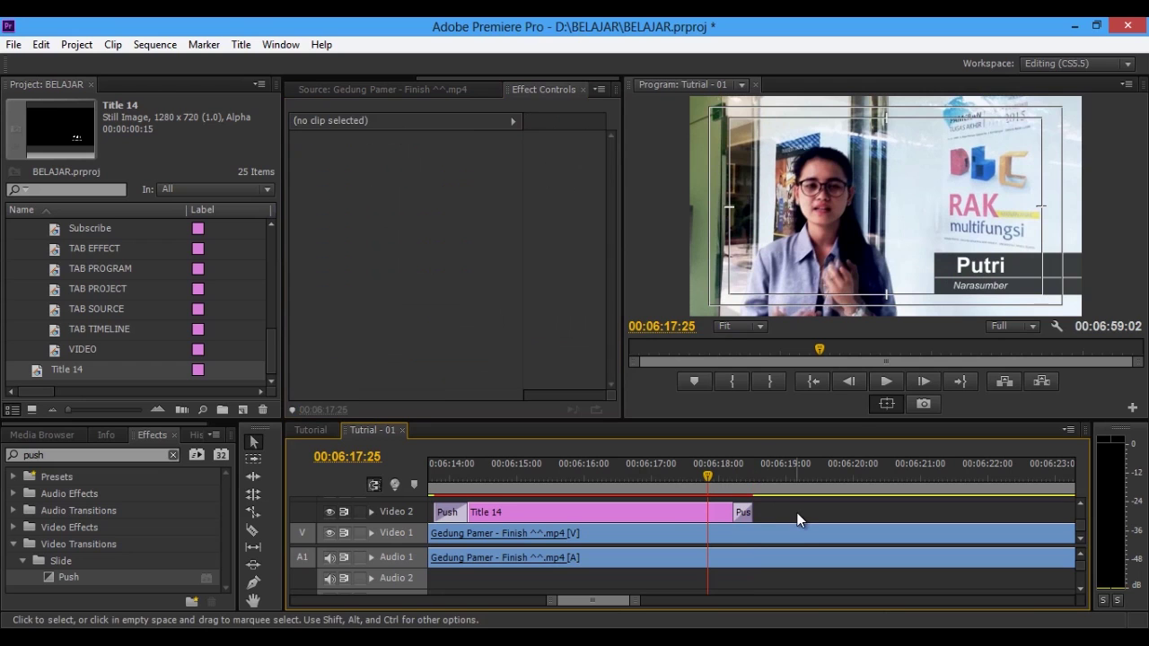
pyautogui.press('space')
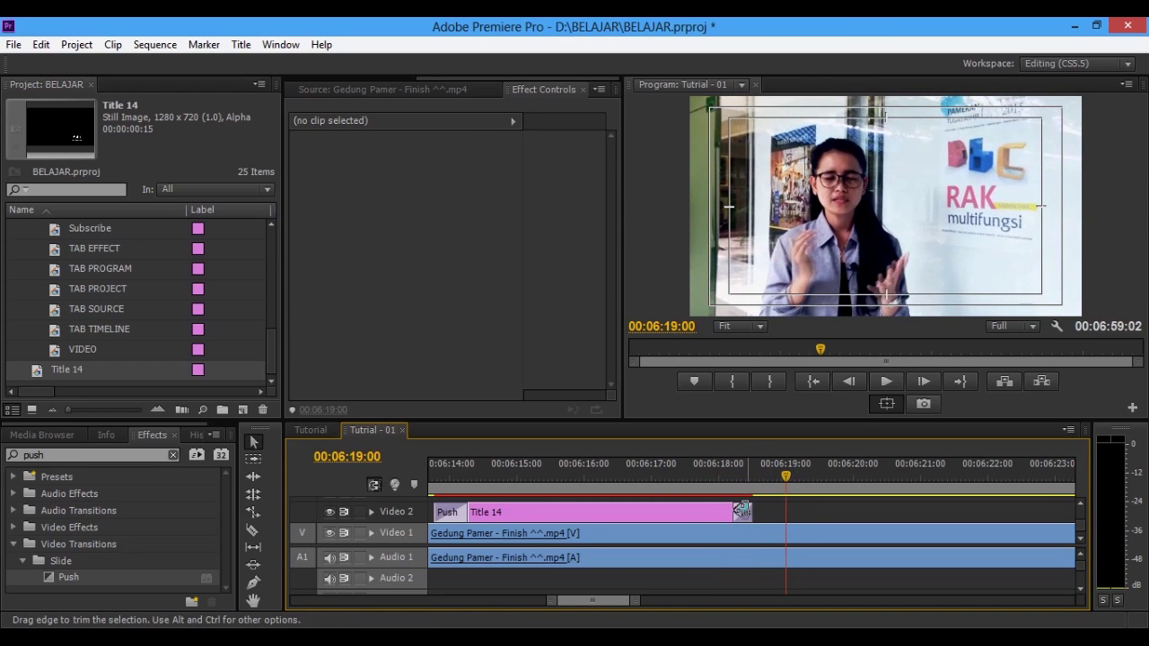
# - Recheck the ending Push settings and scrub back over the title's exit
pyautogui.click(744, 513)
pyautogui.click(325, 167)
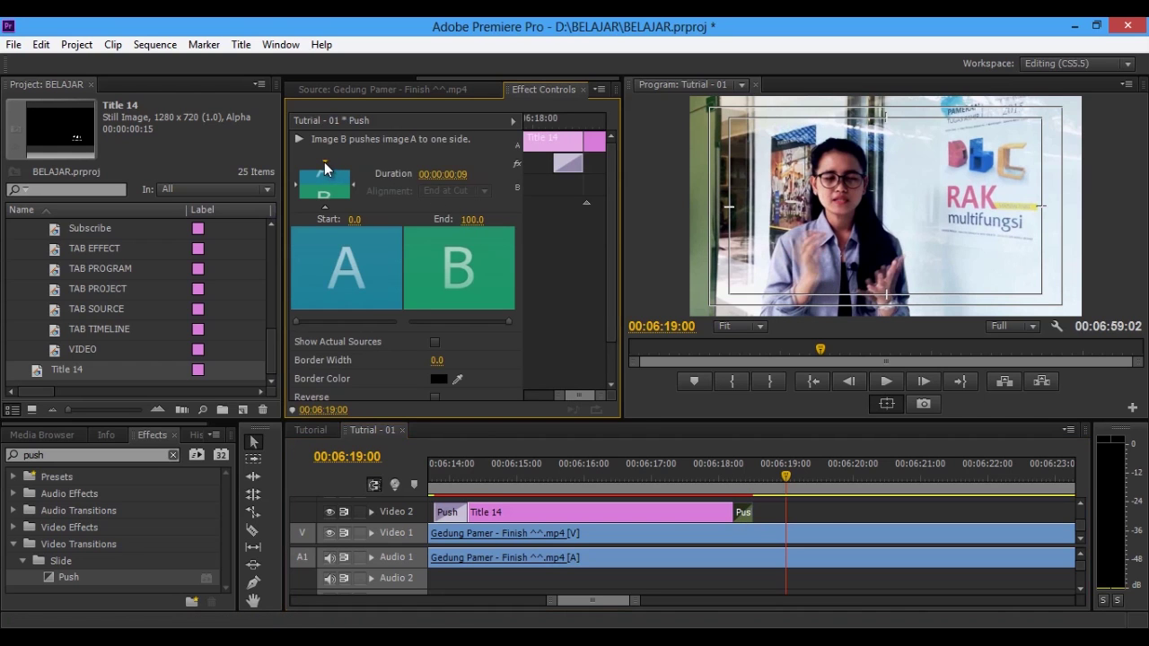
pyautogui.moveTo(717, 462)
pyautogui.mouseDown()
pyautogui.moveTo(750, 465)
pyautogui.moveTo(698, 464)
pyautogui.mouseUp()
pyautogui.press('-')
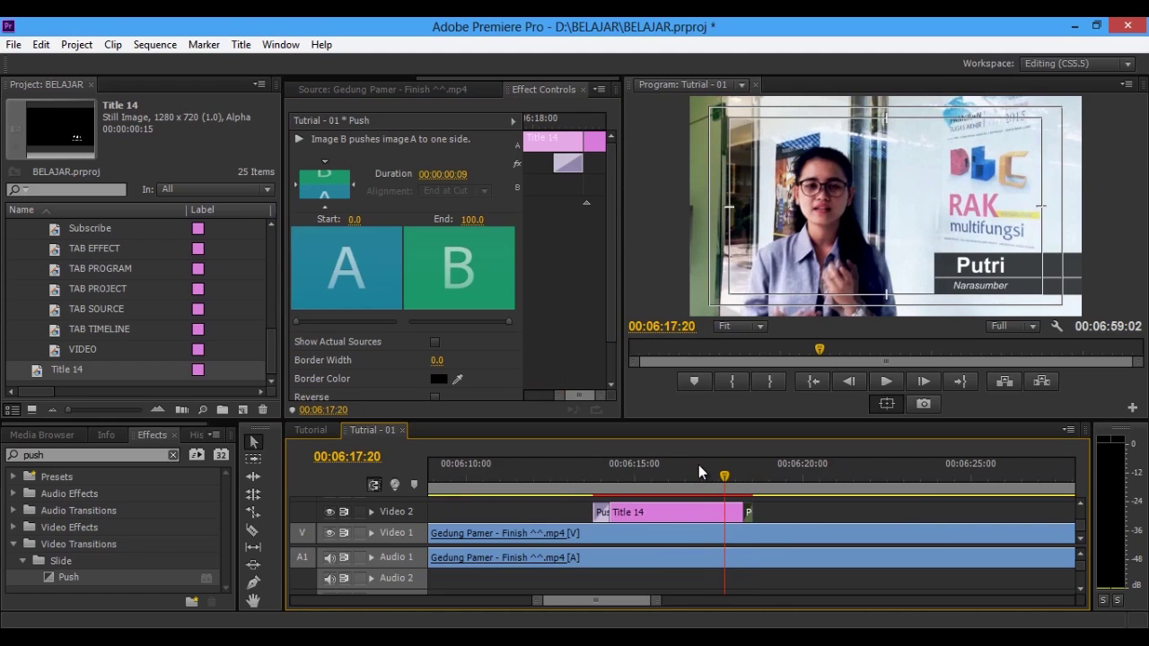
pyautogui.click(1009, 325)
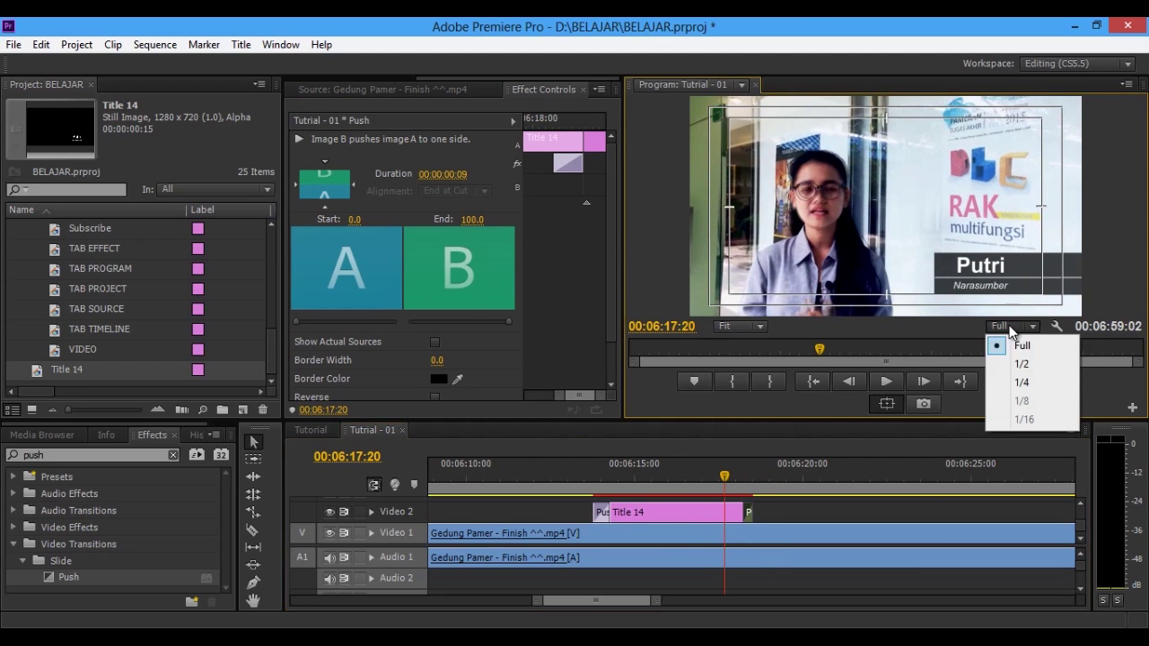
# - Set the Program monitor playback resolution to 1/4
pyautogui.click(1009, 381)
pyautogui.click(584, 489)
pyautogui.click(795, 517)
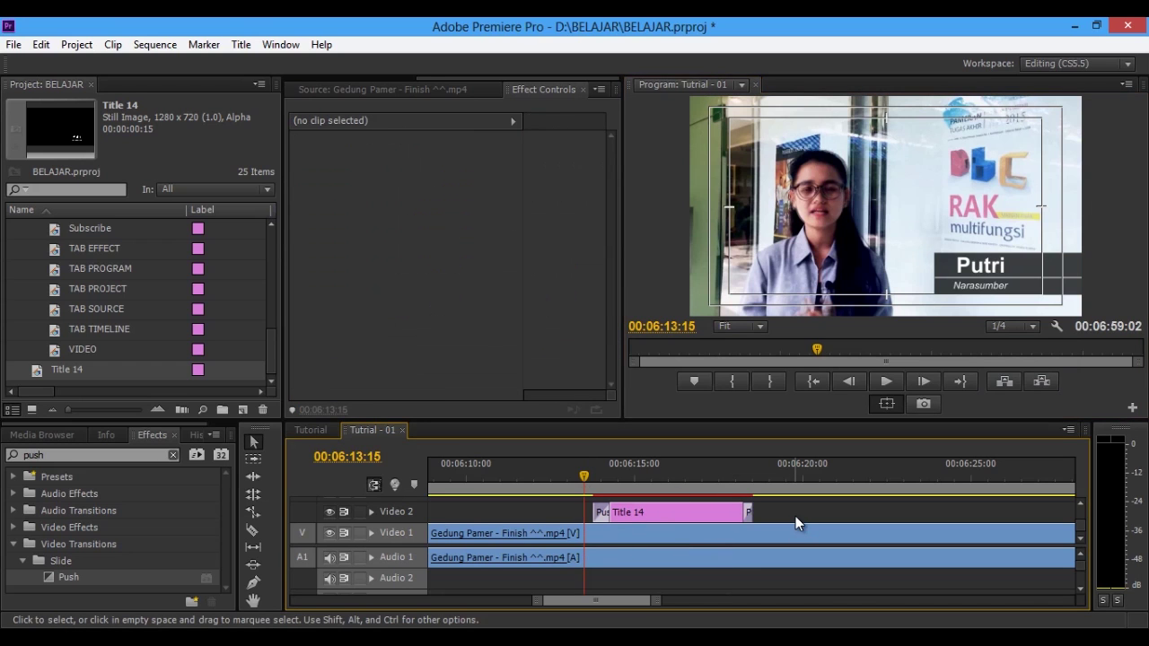
# - Replay the title's exit from 06:18:00 and save the BELAJAR project
pyautogui.press('space')
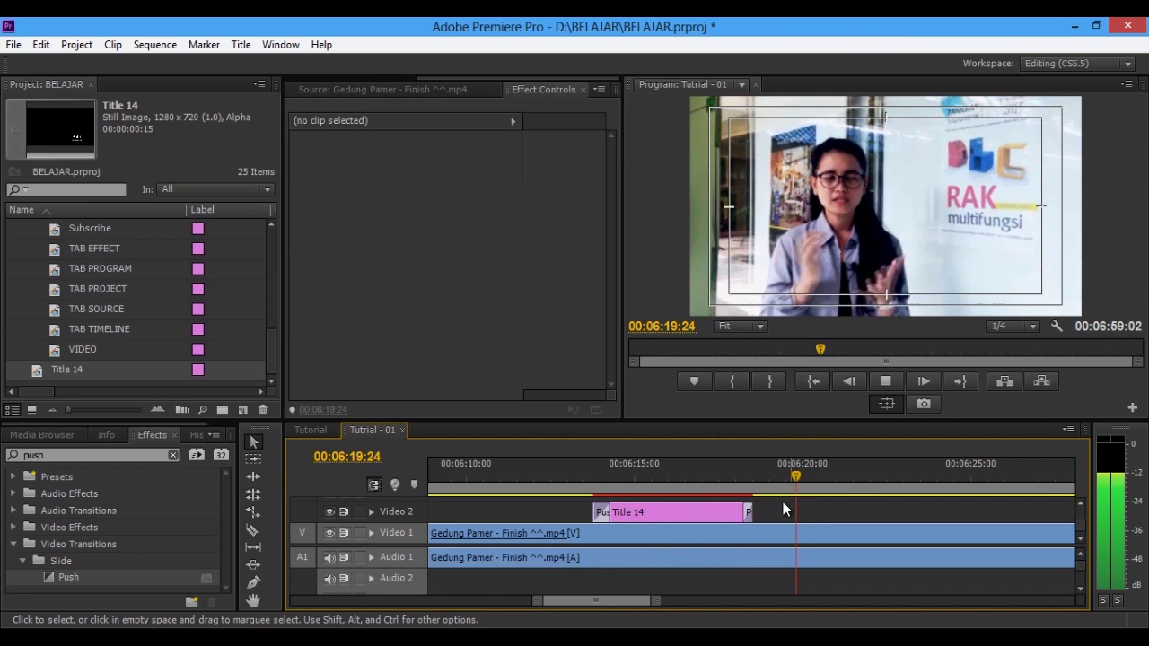
pyautogui.click(736, 478)
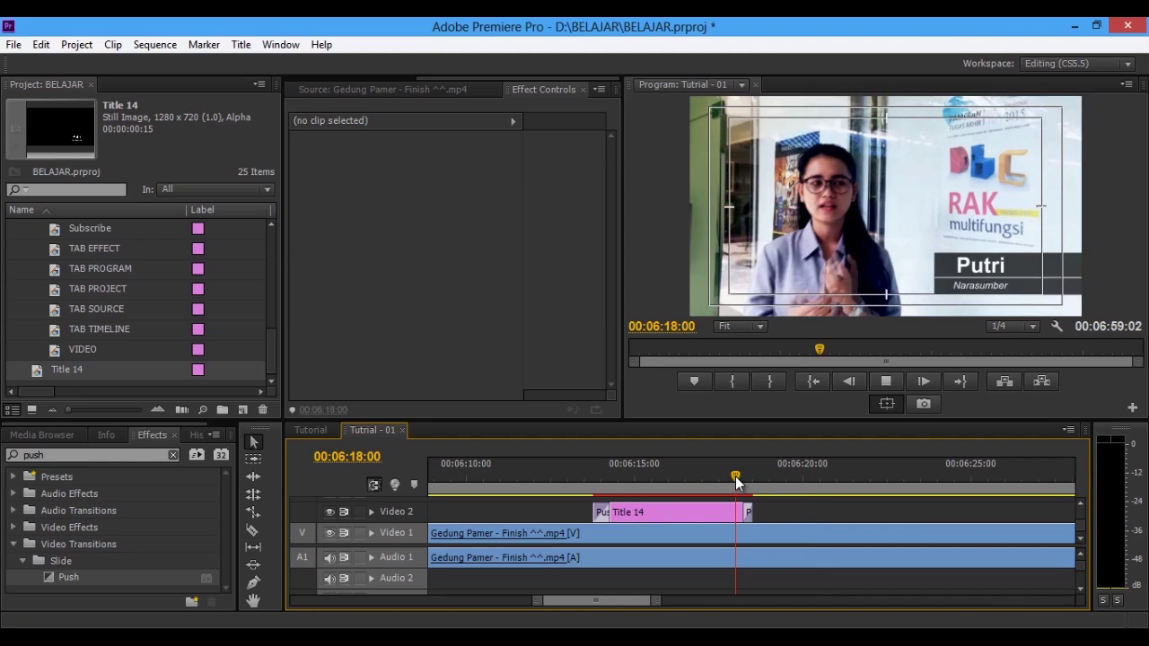
pyautogui.press('space')
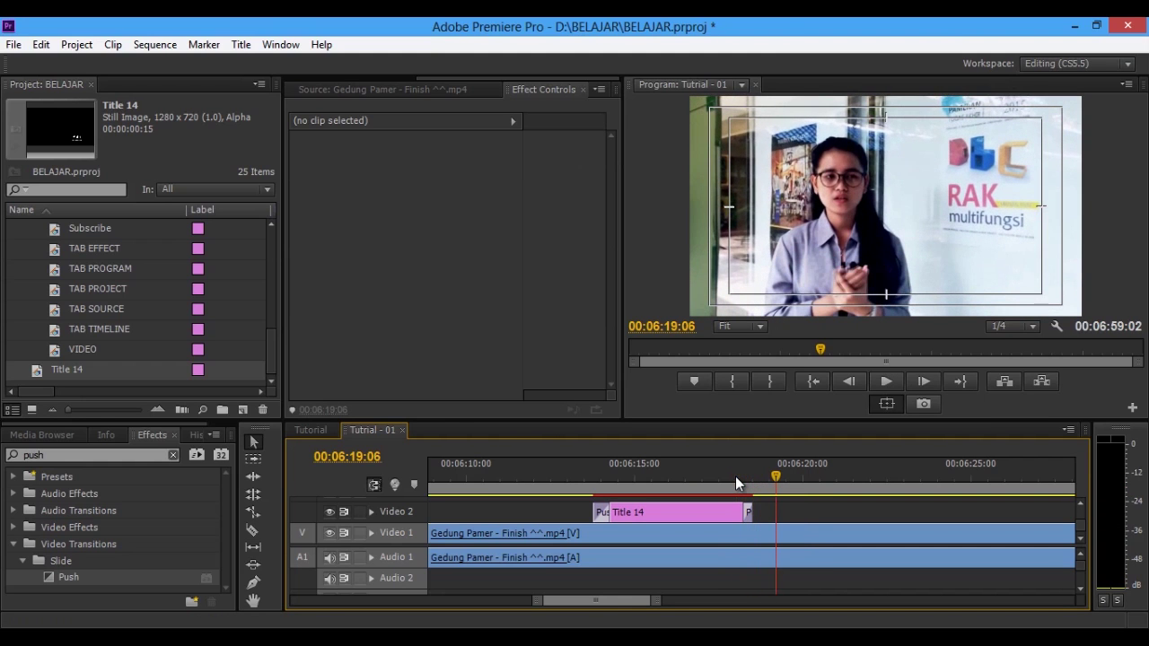
pyautogui.hotkey('ctrl', 's')
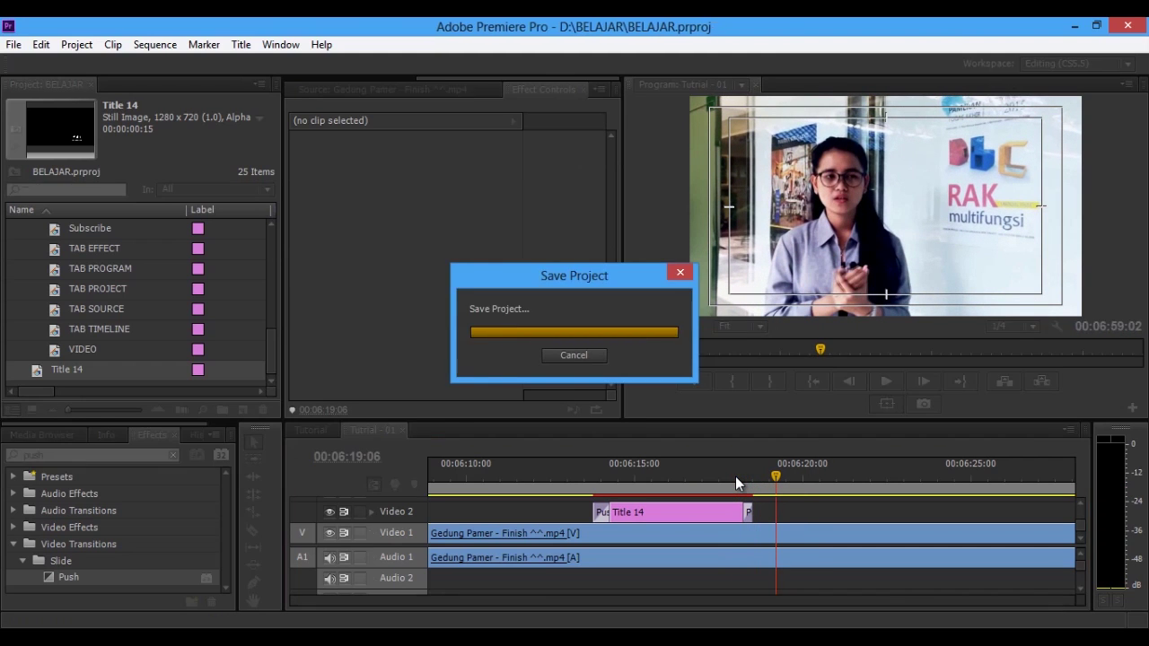
pyautogui.click(735, 475)
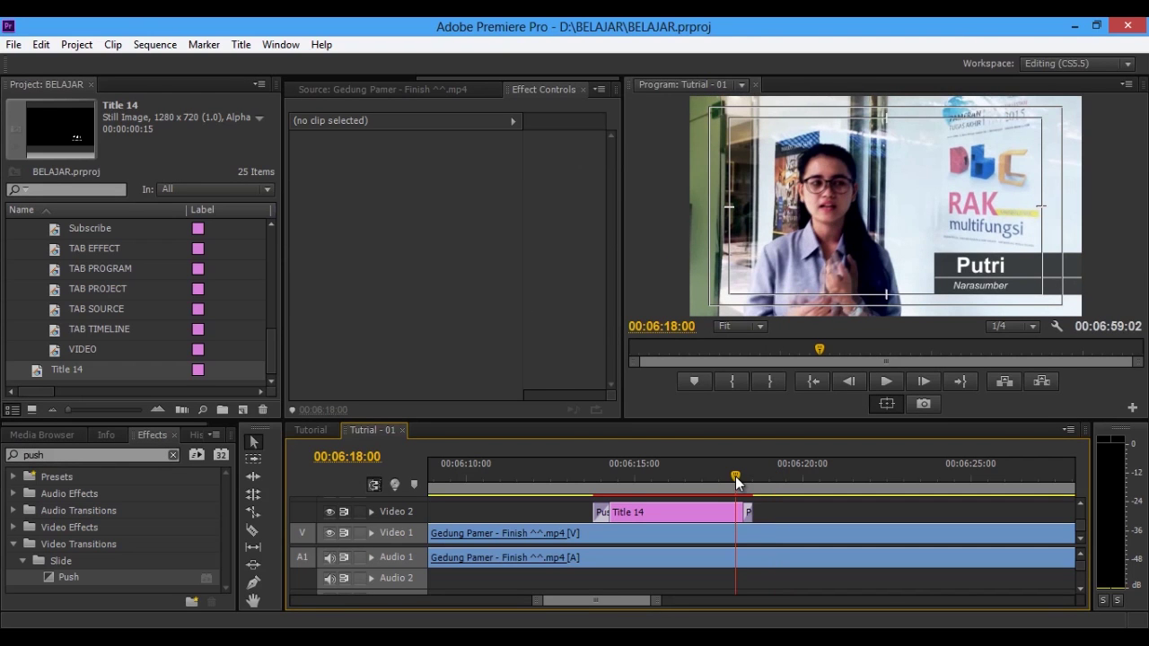